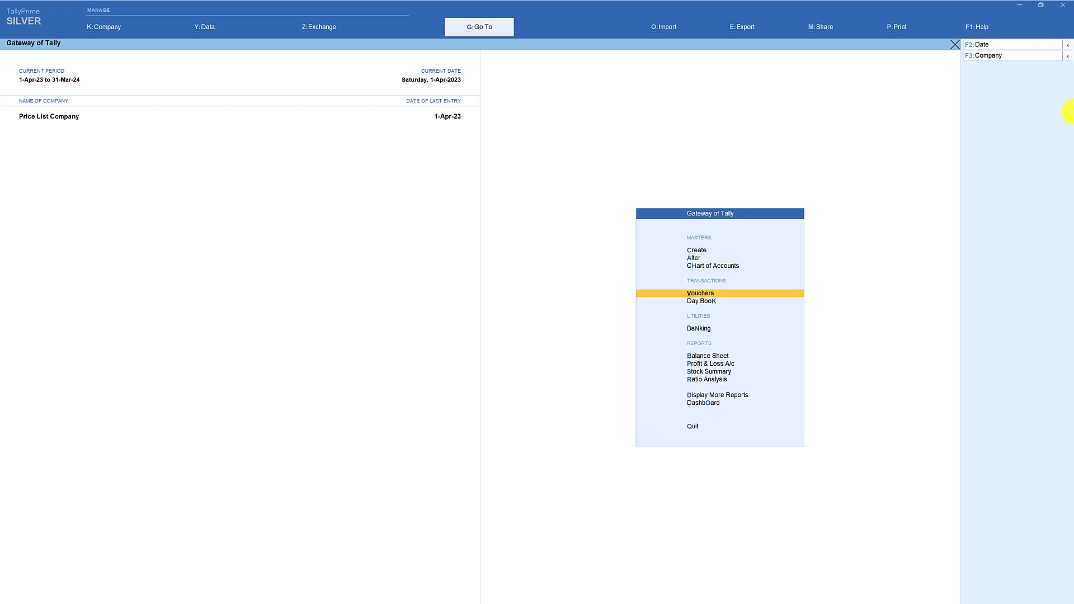
Start a sales voucher for Classic Products Pvt Ltd with price level Not Applicable and the Sales ledger.
key(Return)
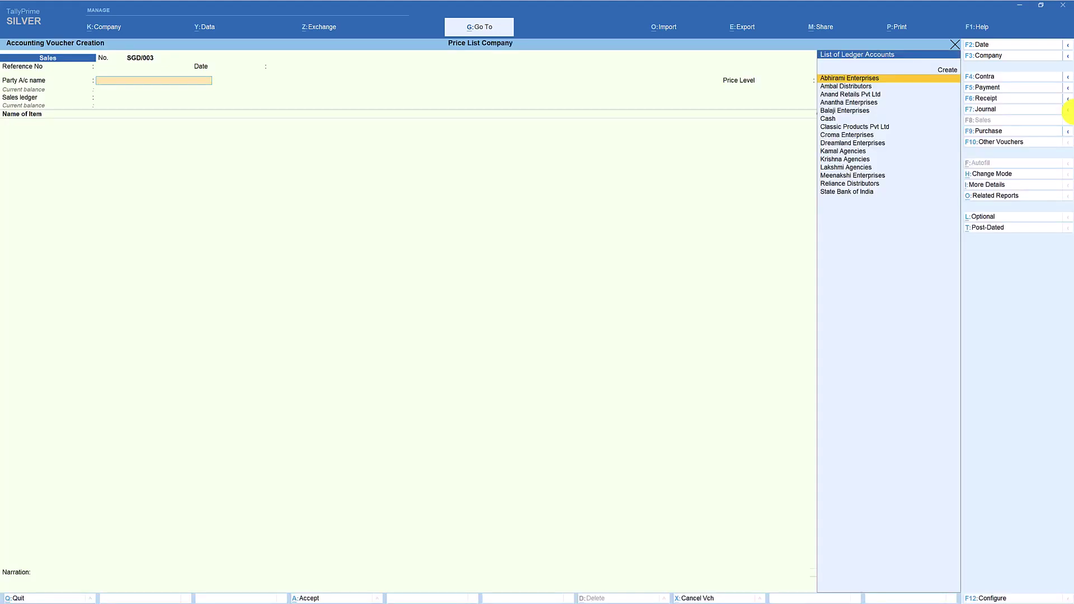
text(Class)
key(Return)
key(Return)
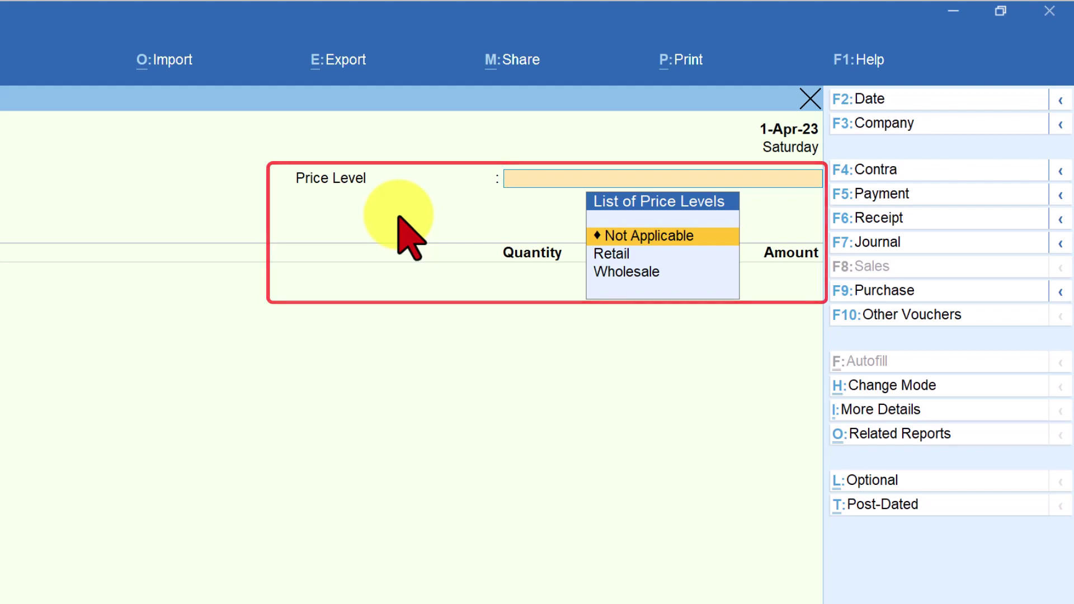
key(Return)
key(Return)
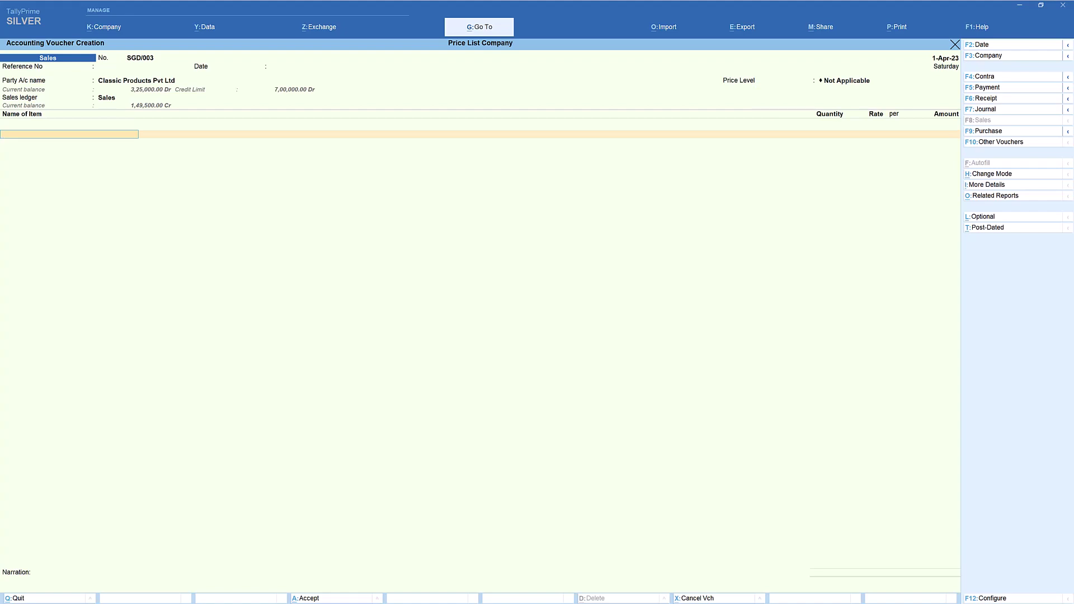
Add the stock item Bluestar Air Conditioner 1.0 Ton to the voucher with a quantity of 1 Nos.
text(Bl)
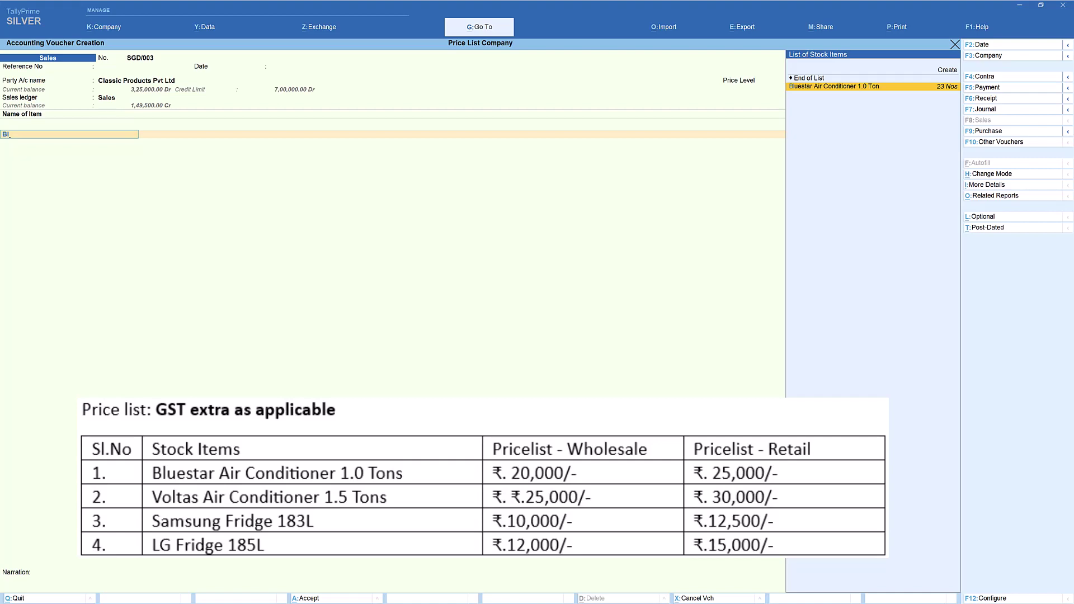
key(Return)
key(Return)
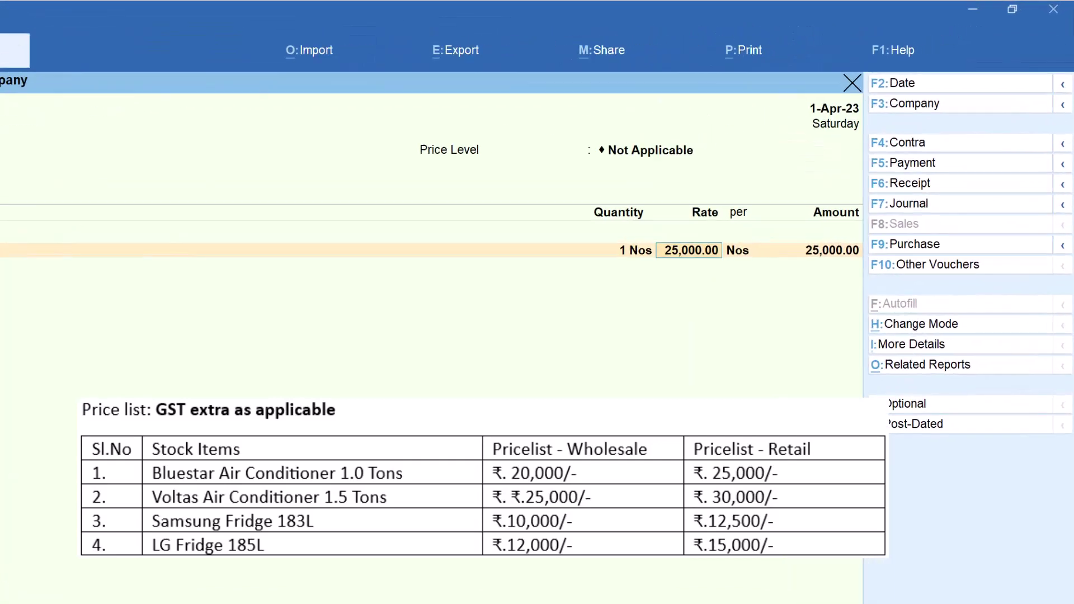
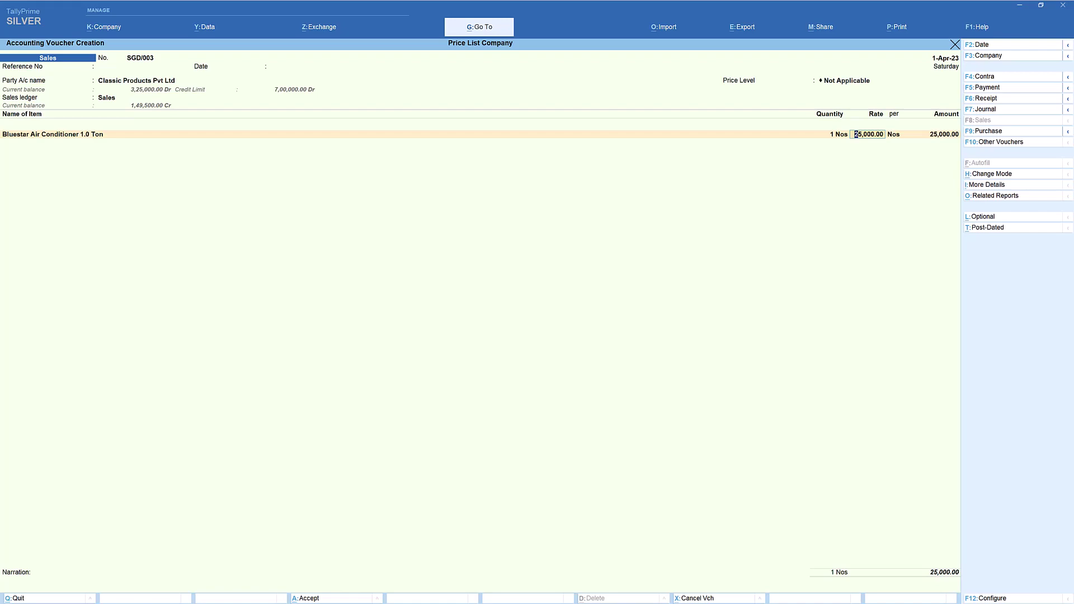
Switch the voucher's price level to Wholesale for the Bluestar Air Conditioner line and finish with this voucher.
key(BackSpace)
key(BackSpace)
key(BackSpace)
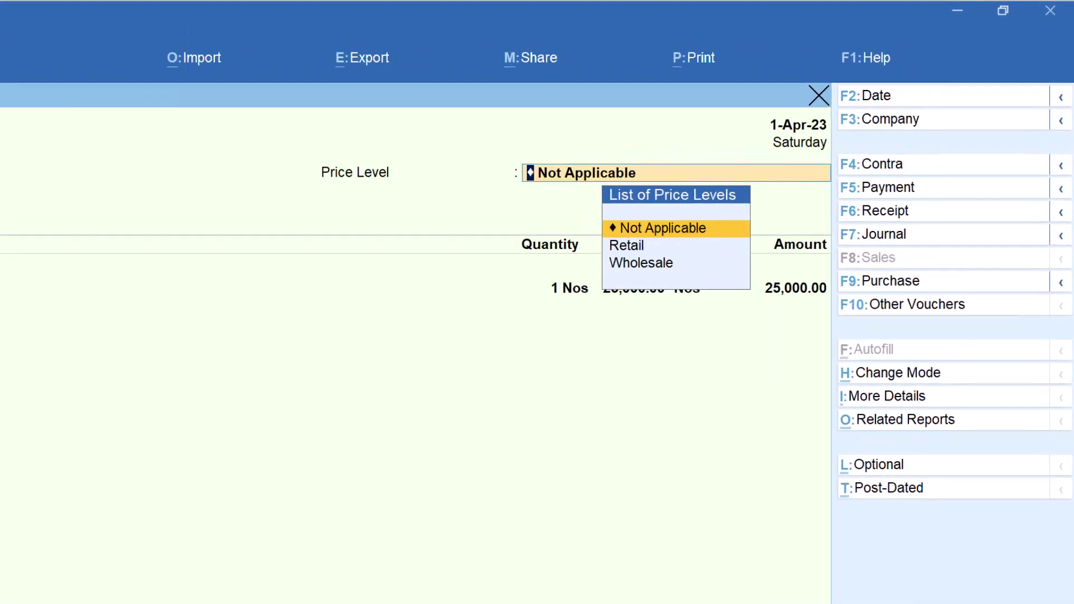
key(Down)
key(Down)
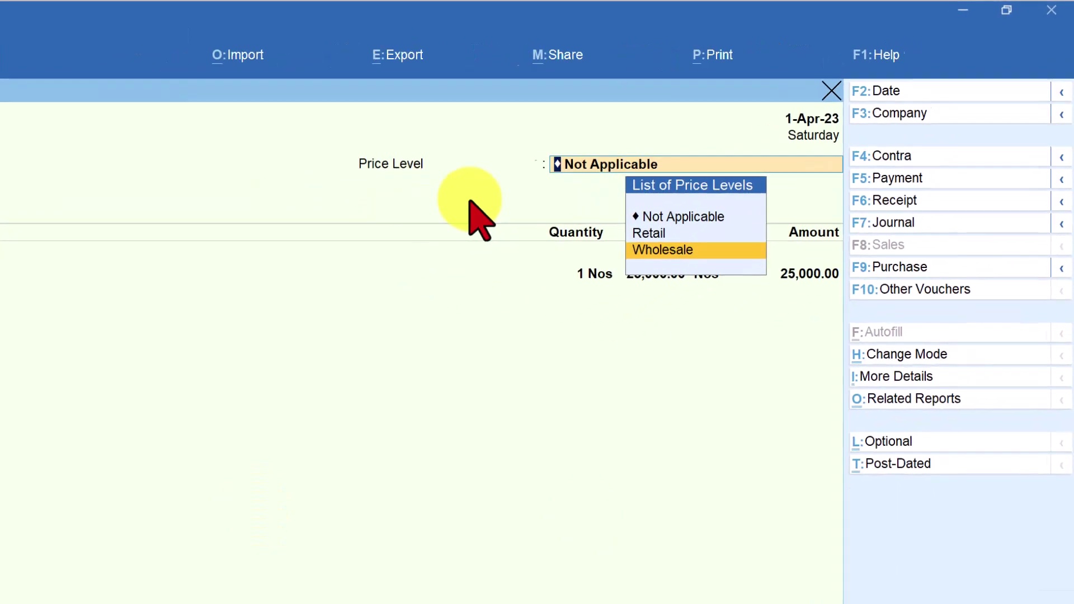
key(Return)
key(Return)
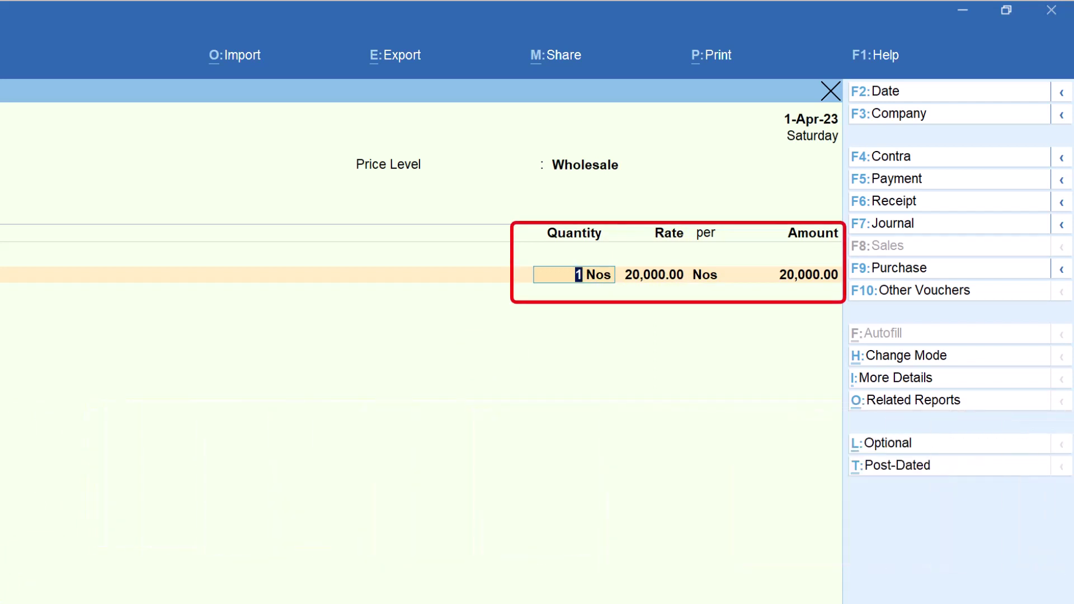
click(783, 274)
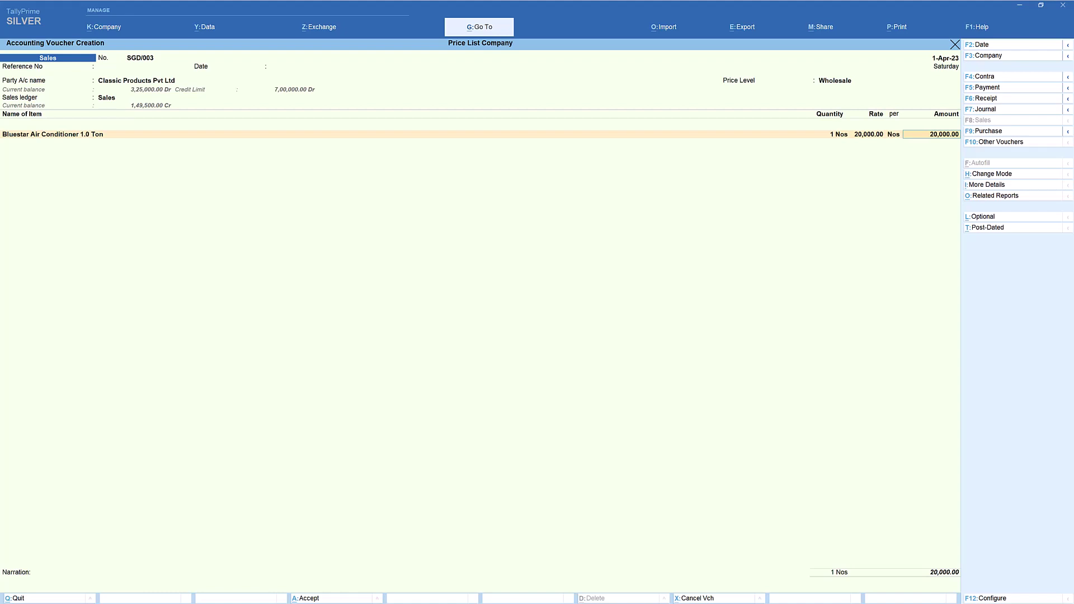
key(ctrl+a)
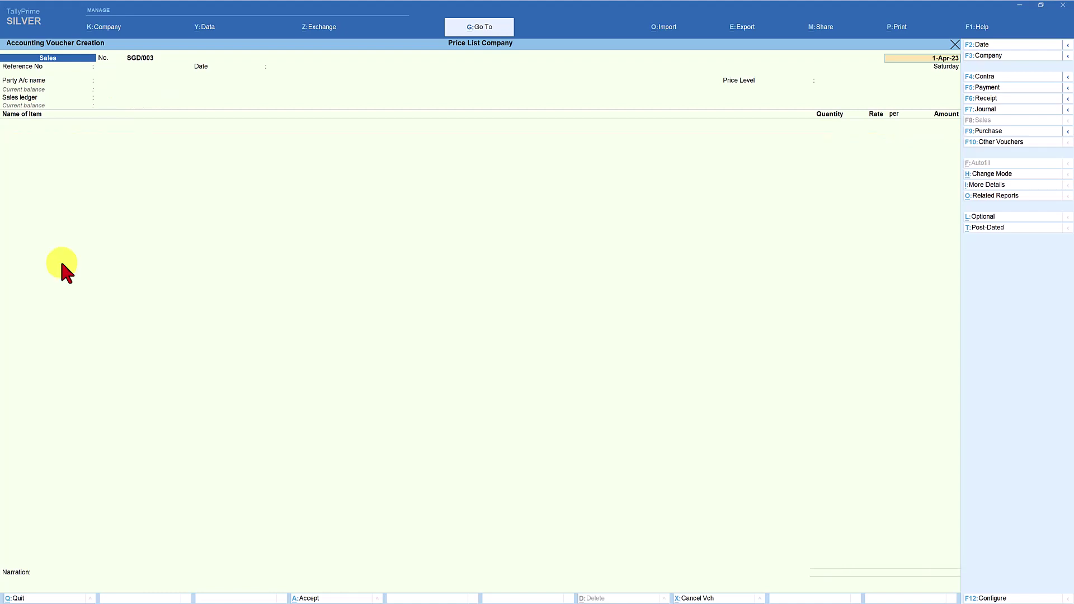
Choose Kamal Agencies as the party and Sales as the sales ledger in the blank sales voucher.
key(Return)
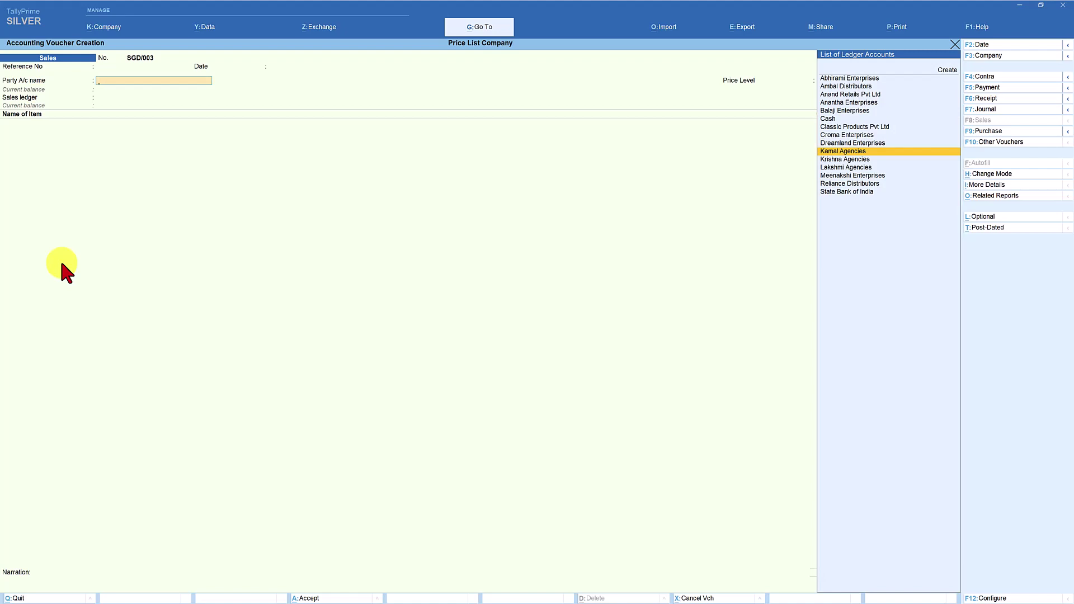
key(Return)
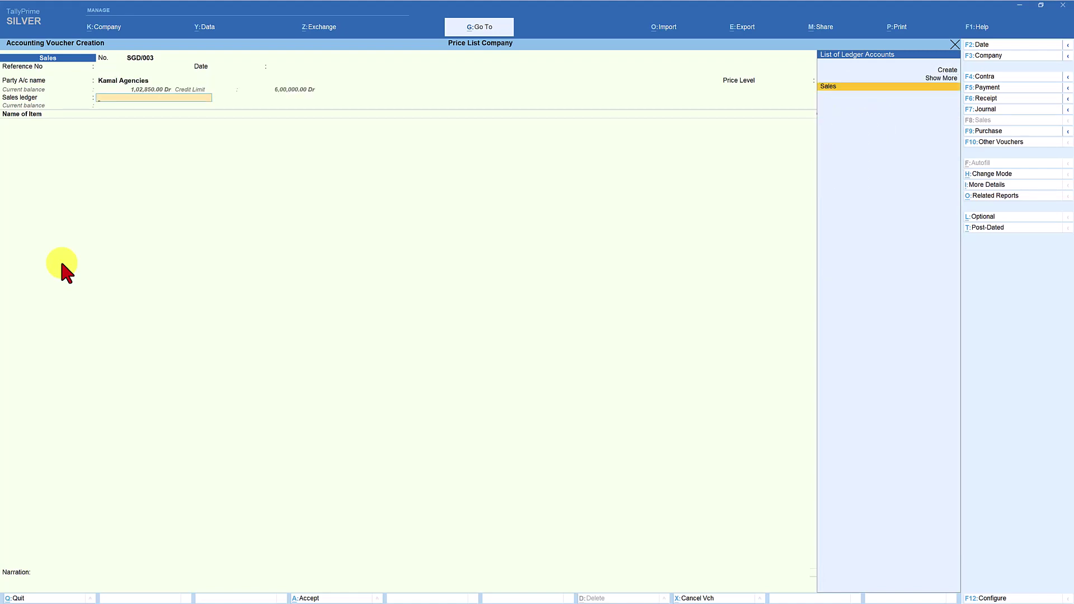
key(Return)
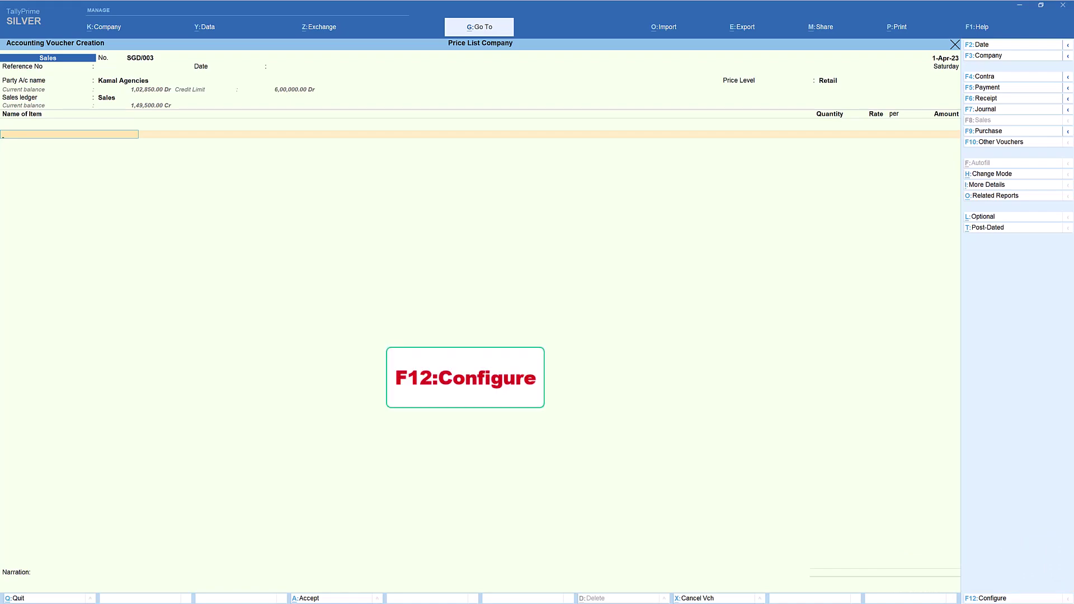
Set the voucher configuration option "Modify all fields during voucher entry" to Yes and save the configuration.
key(F12)
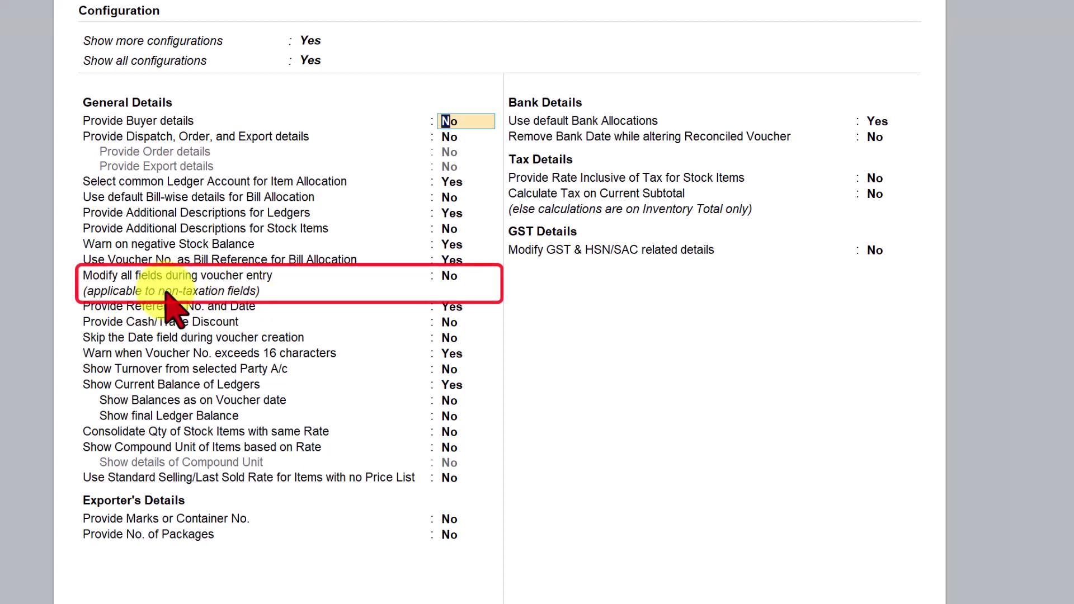
click(458, 280)
text(y)
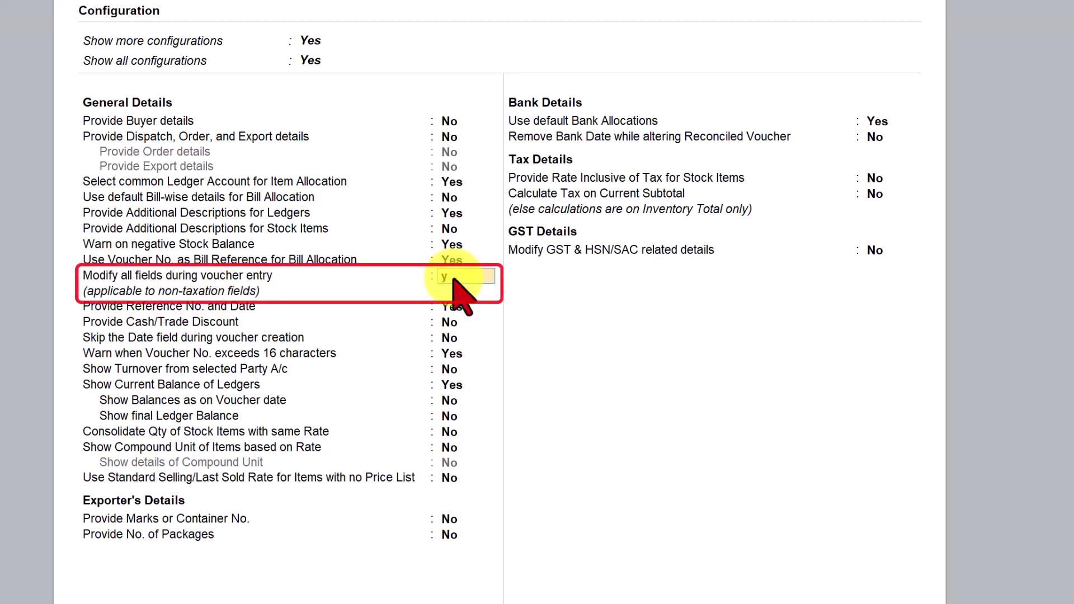
key(Return)
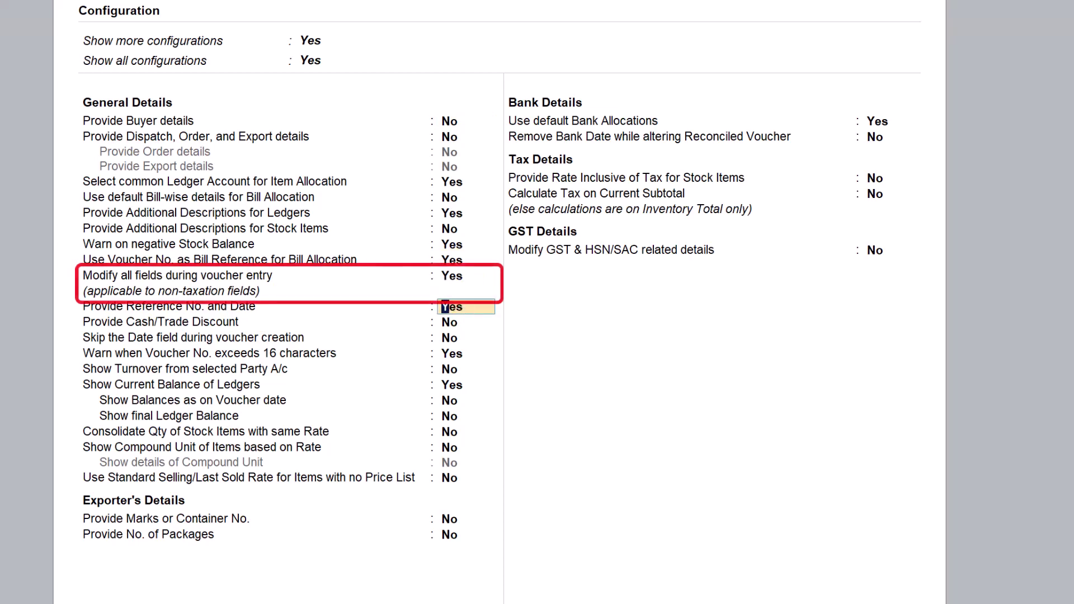
key(ctrl+a)
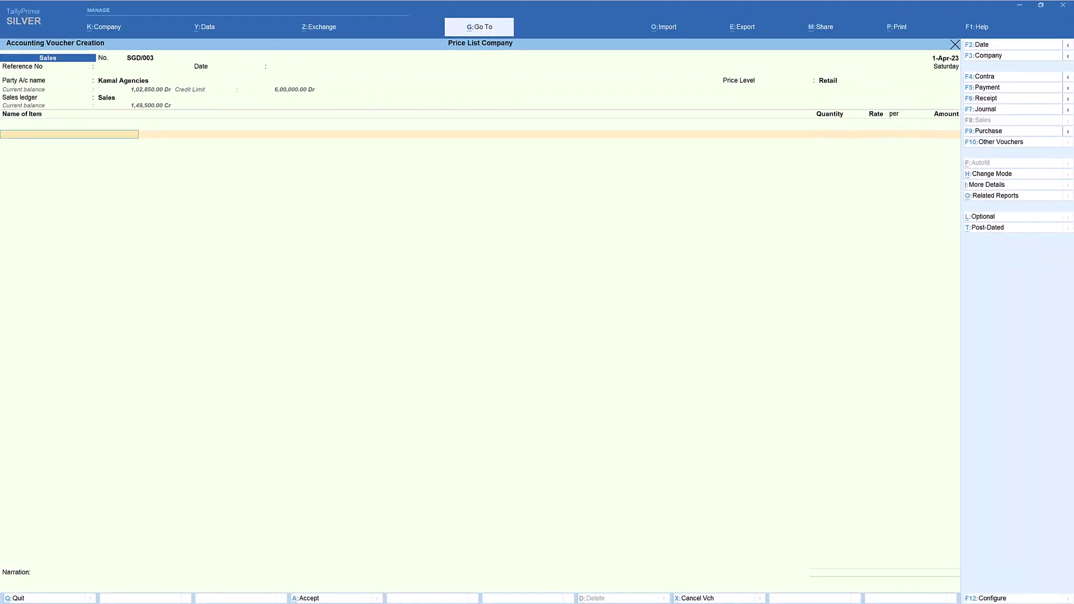
Re-enter Kamal Agencies as the party with price level Not Applicable and the Sales ledger, and quit the voucher without saving it.
key(BackSpace)
key(Return)
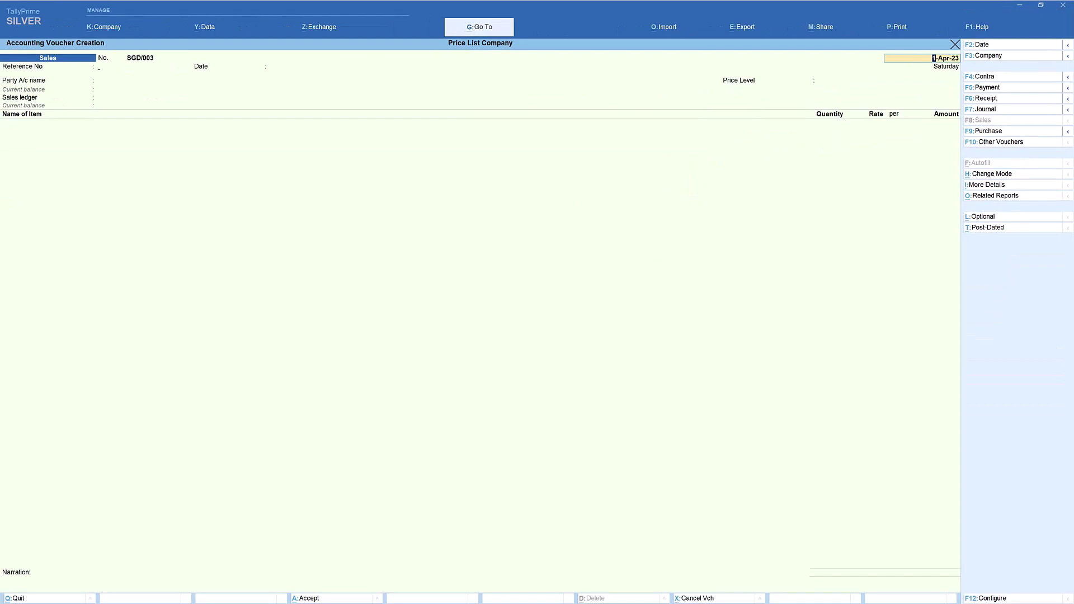
key(Return)
key(Return)
key(Return)
text(Ka)
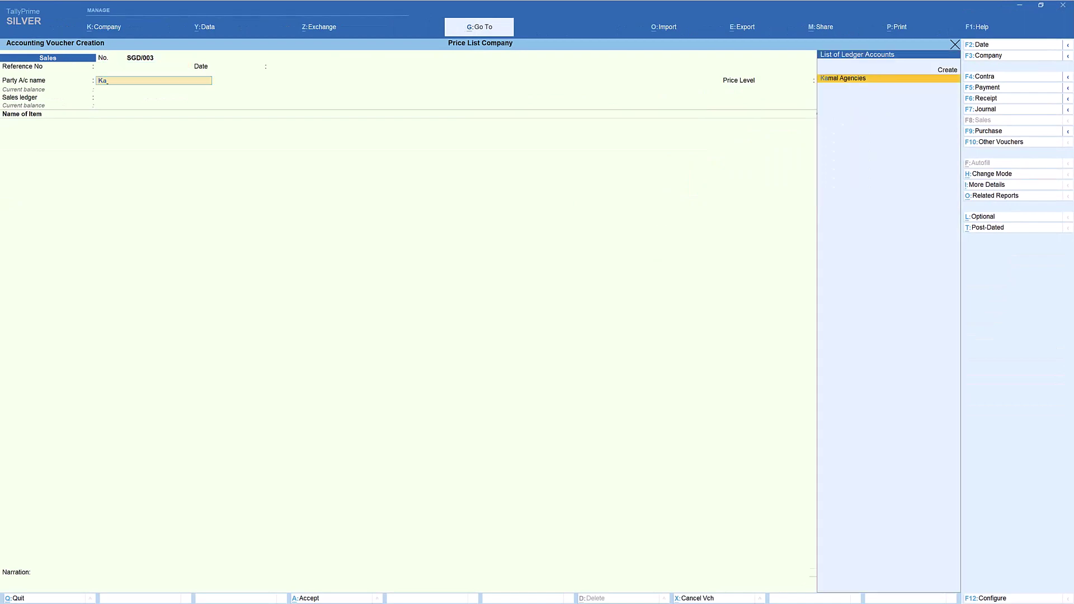
key(Return)
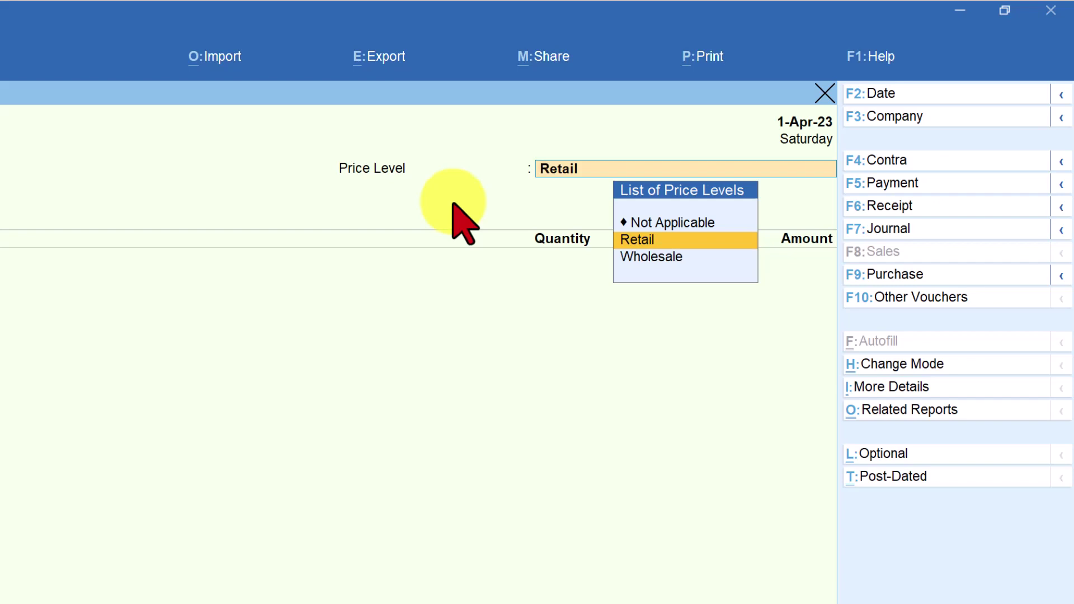
key(Up)
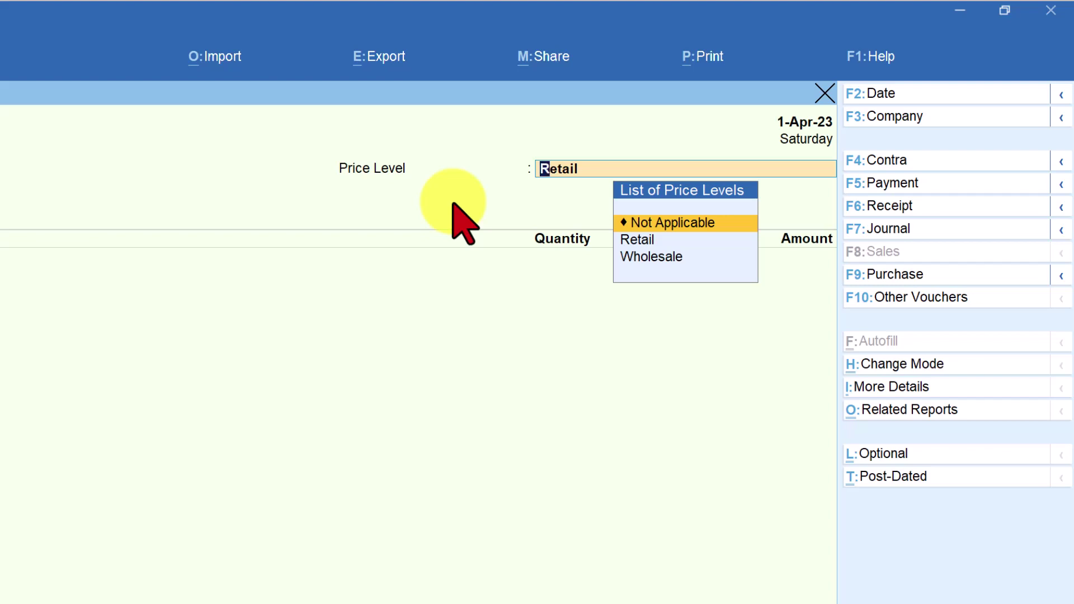
key(Return)
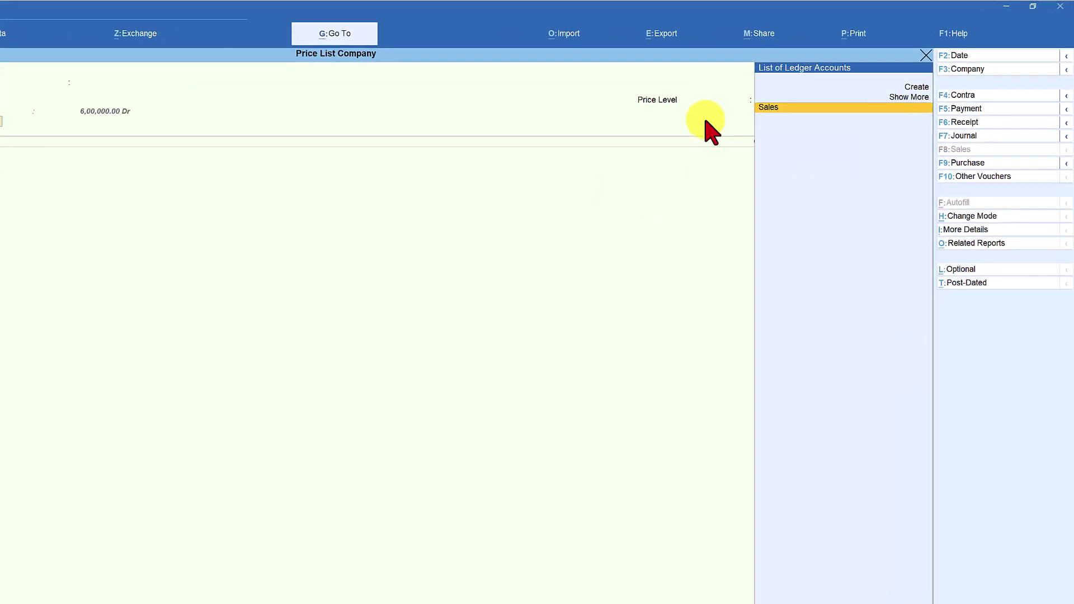
key(Return)
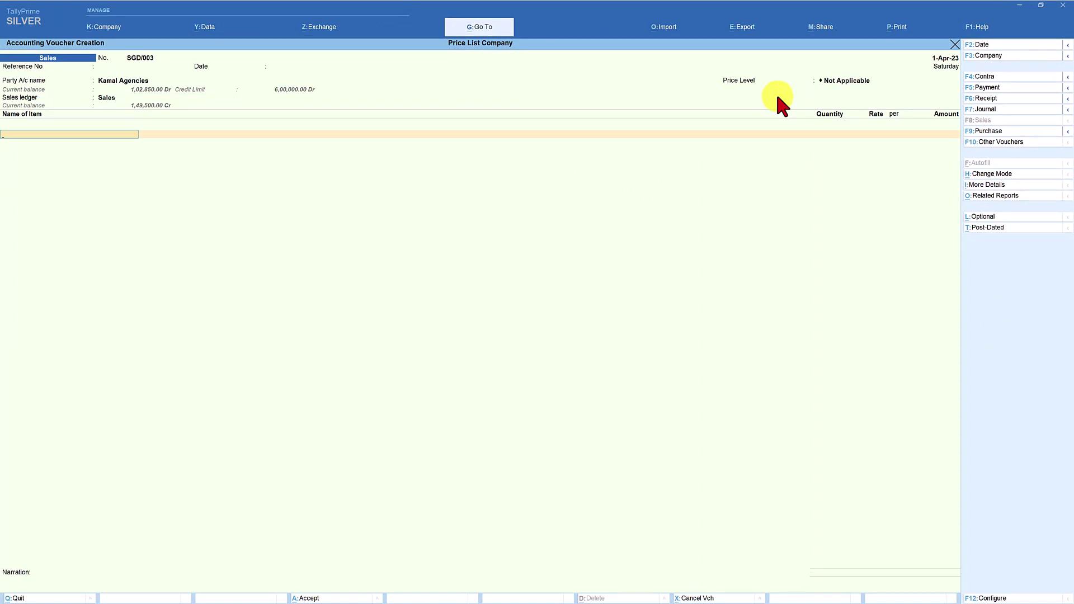
key(Escape)
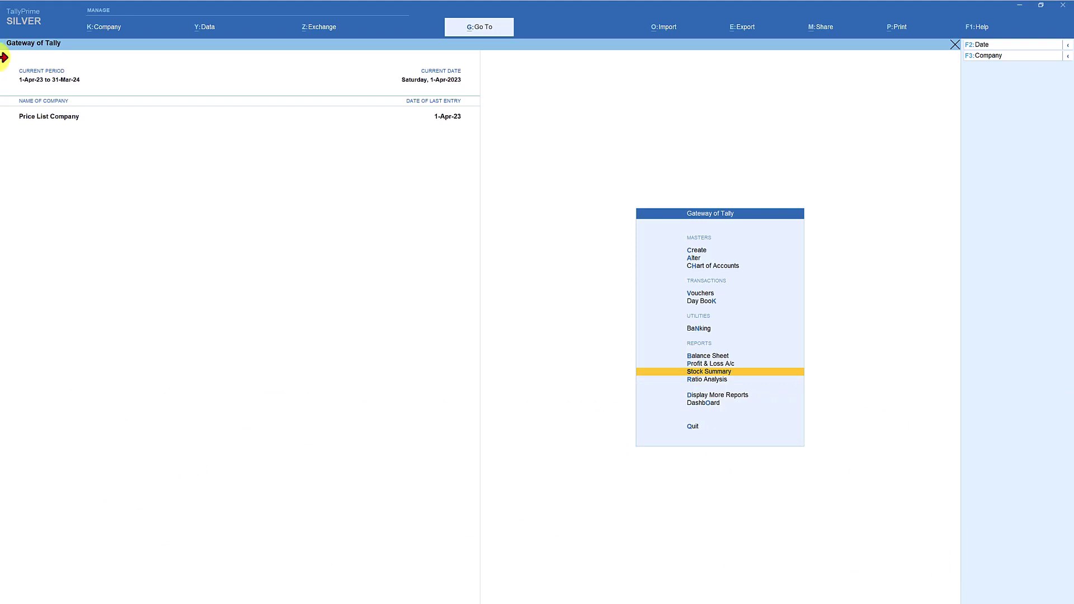
Open the stock group price list for Microwaves at price level Wholesale, applicable from 1-Apr-23.
click(693, 258)
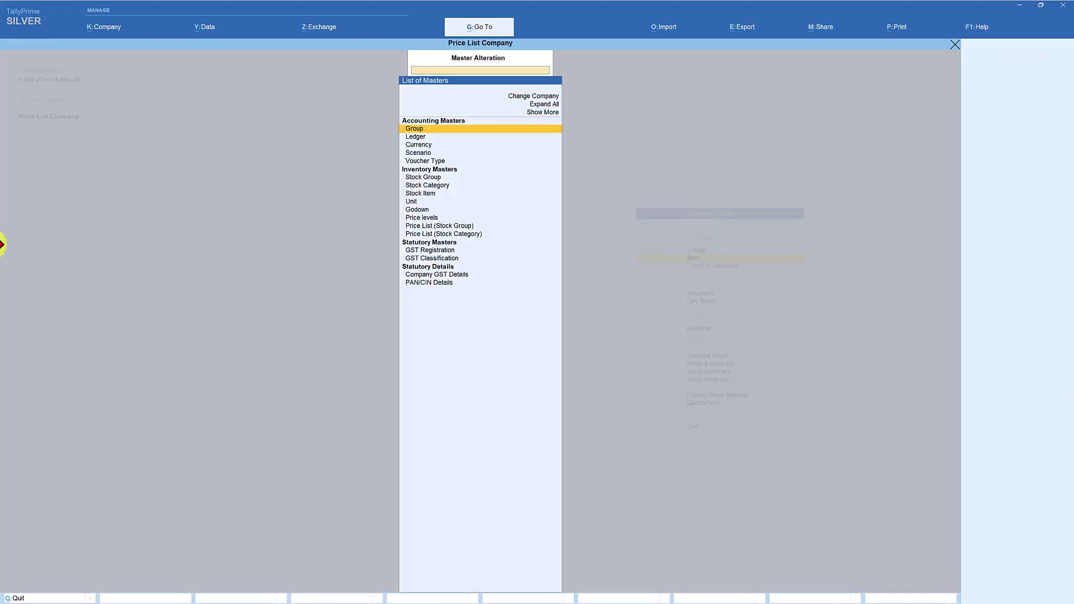
click(450, 226)
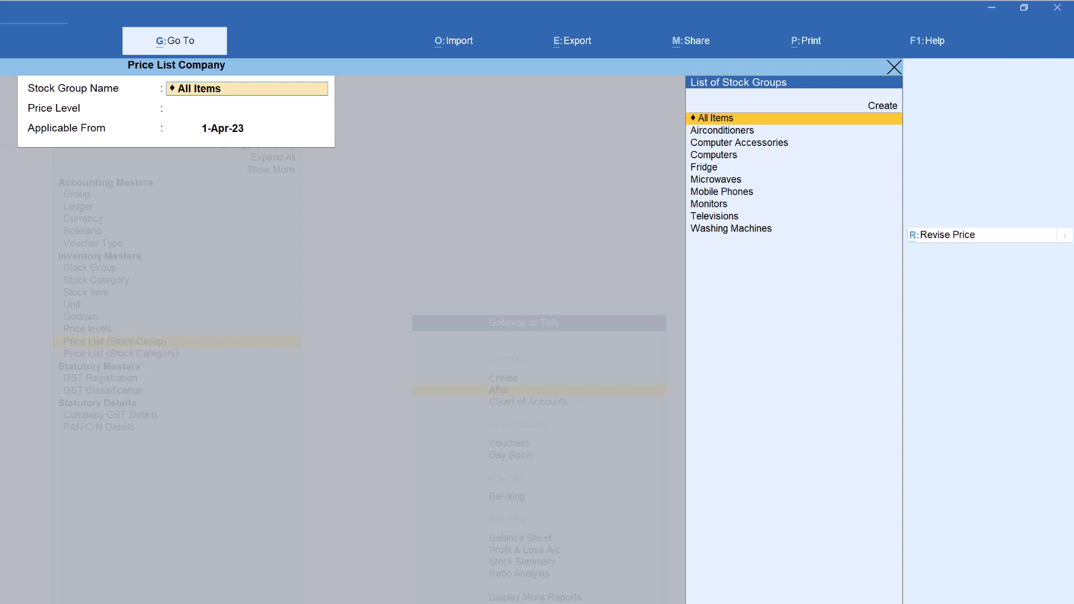
key(Down)
key(Down)
key(Down)
key(Down)
key(Down)
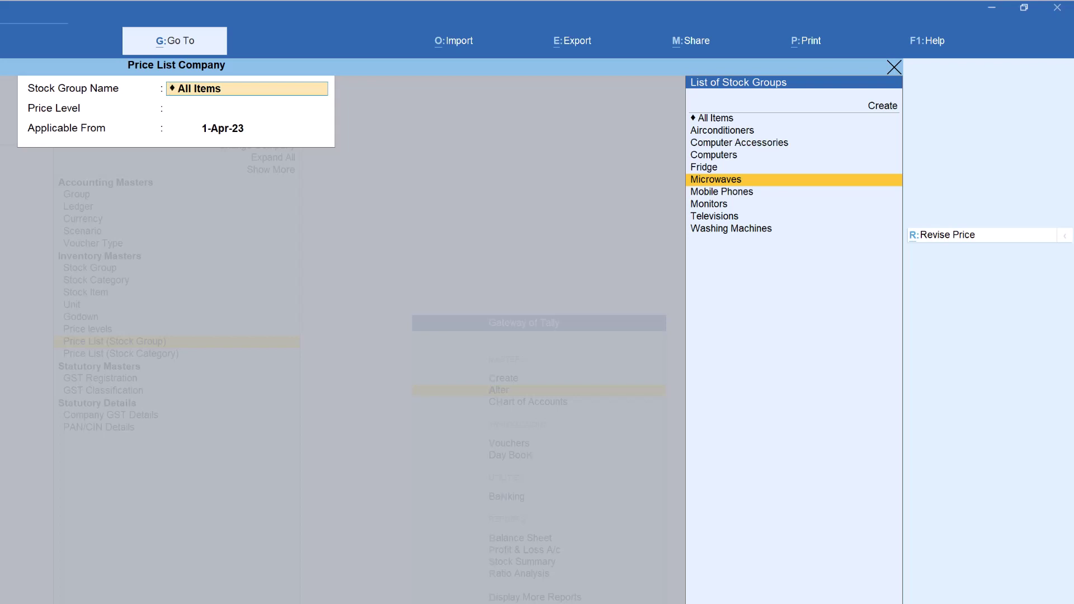
key(Return)
key(Down)
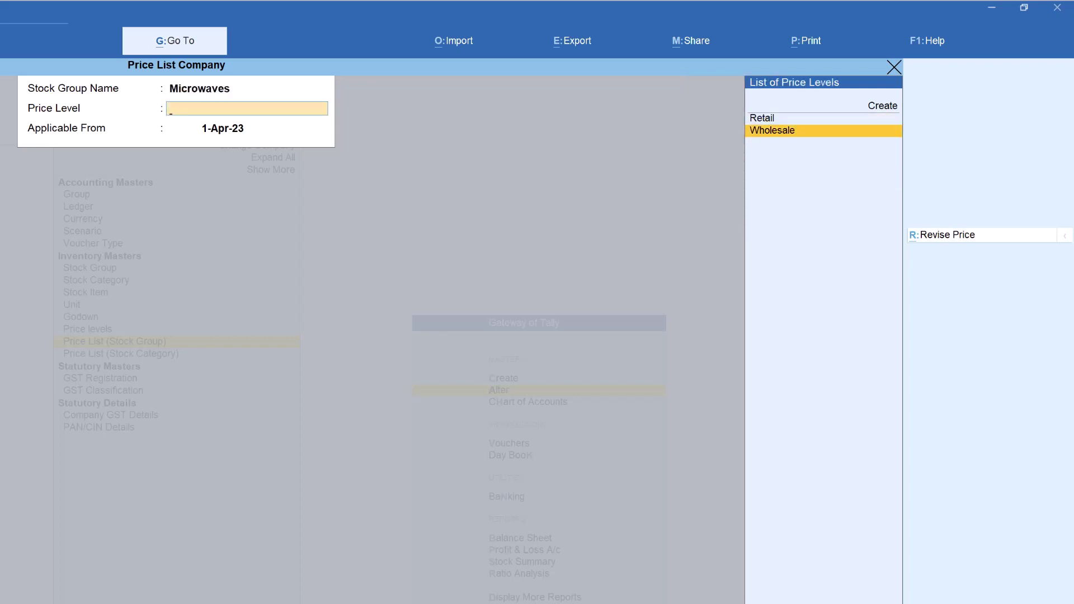
key(Return)
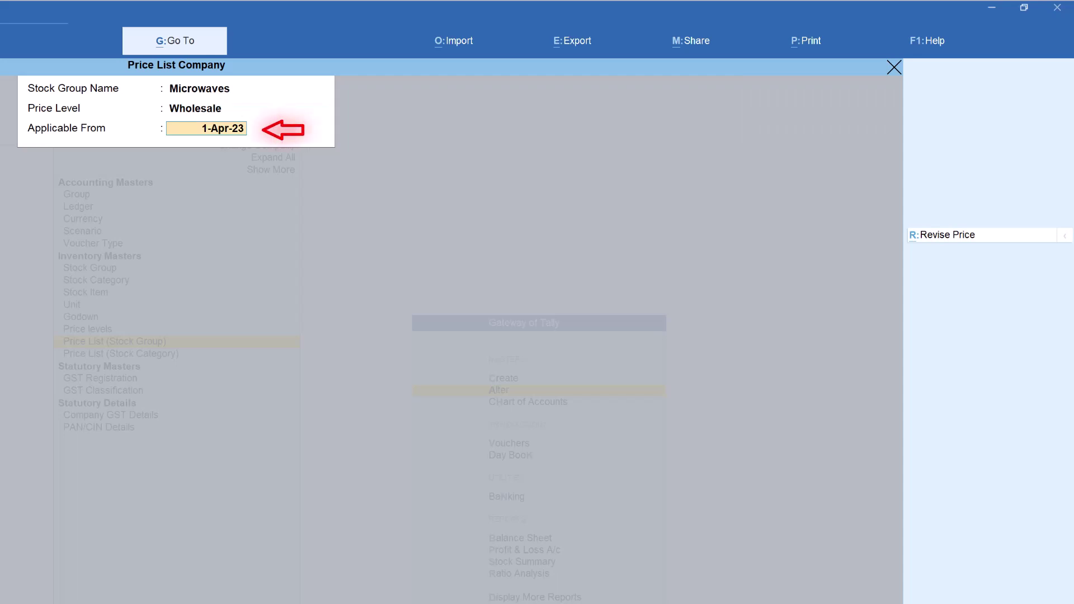
key(Return)
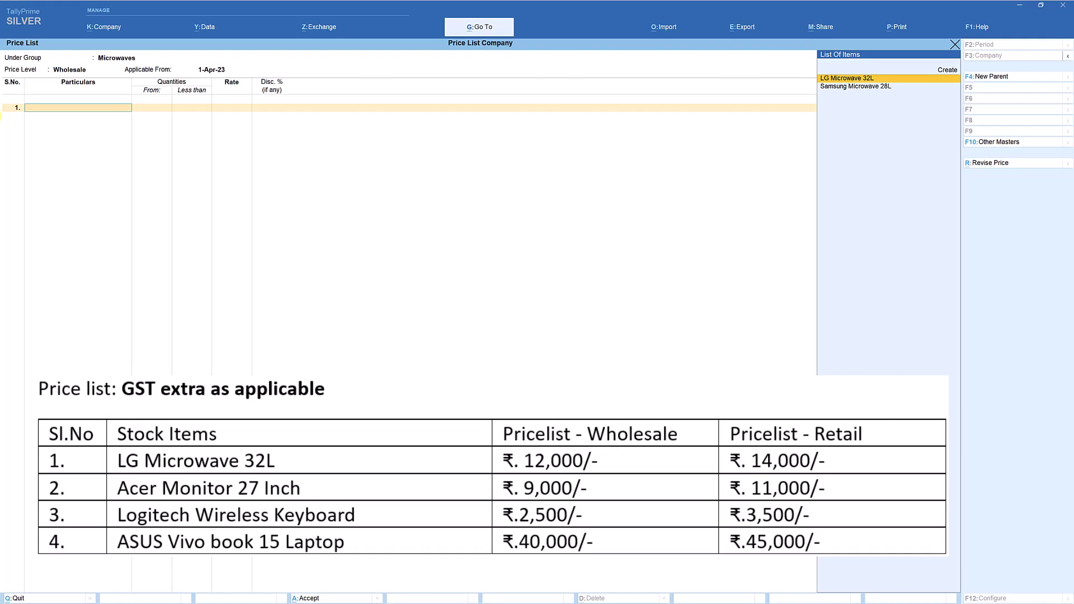
Add LG Microwave 32L to the price list at a rate of 12,000 per Nos and save the list.
key(Return)
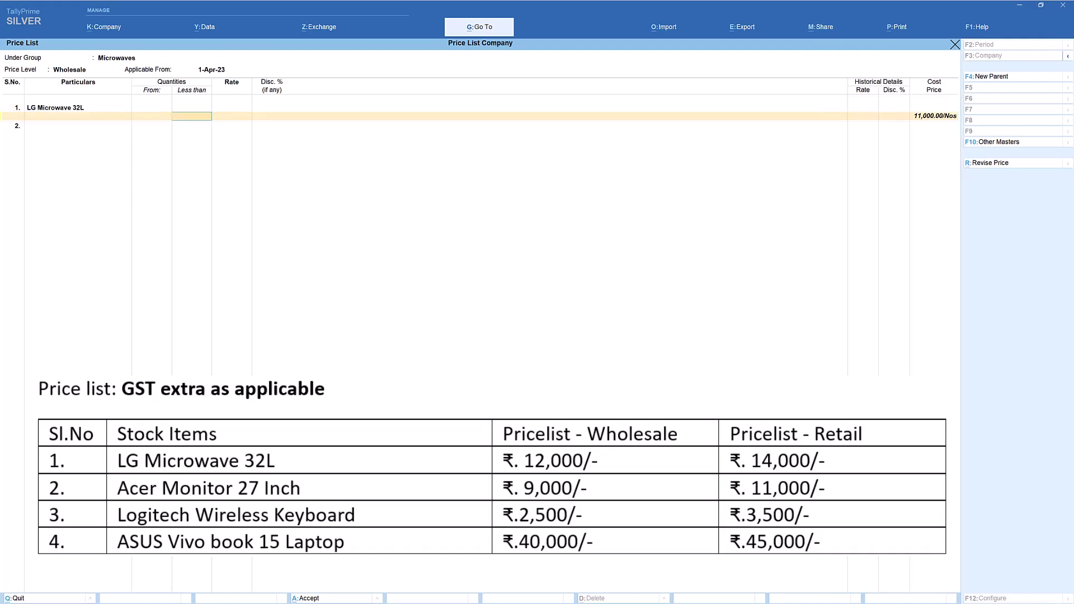
key(Return)
text(12000)
key(Return)
key(Return)
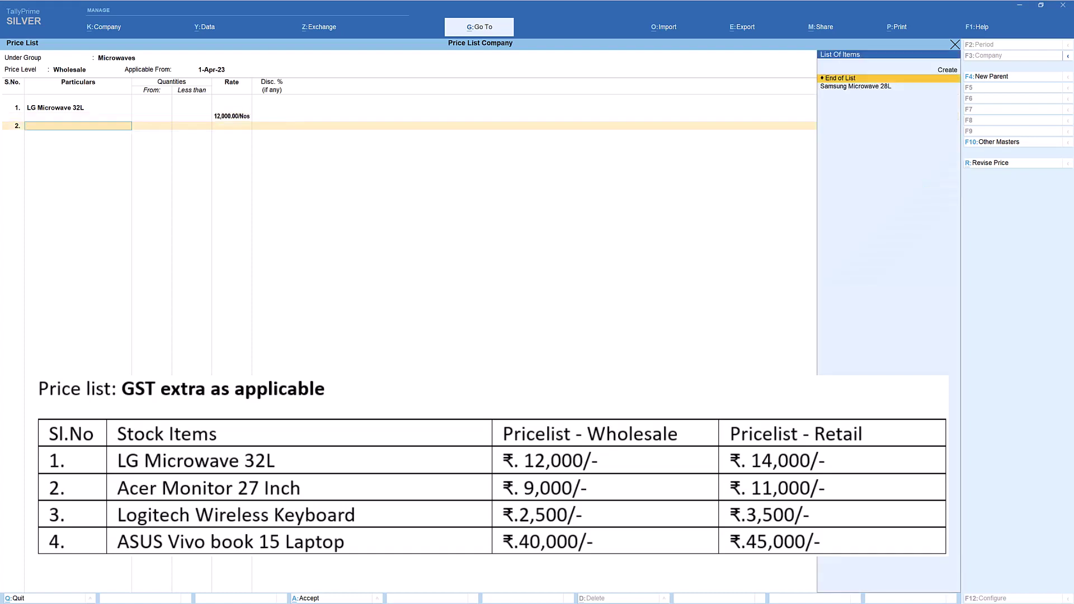
key(Return)
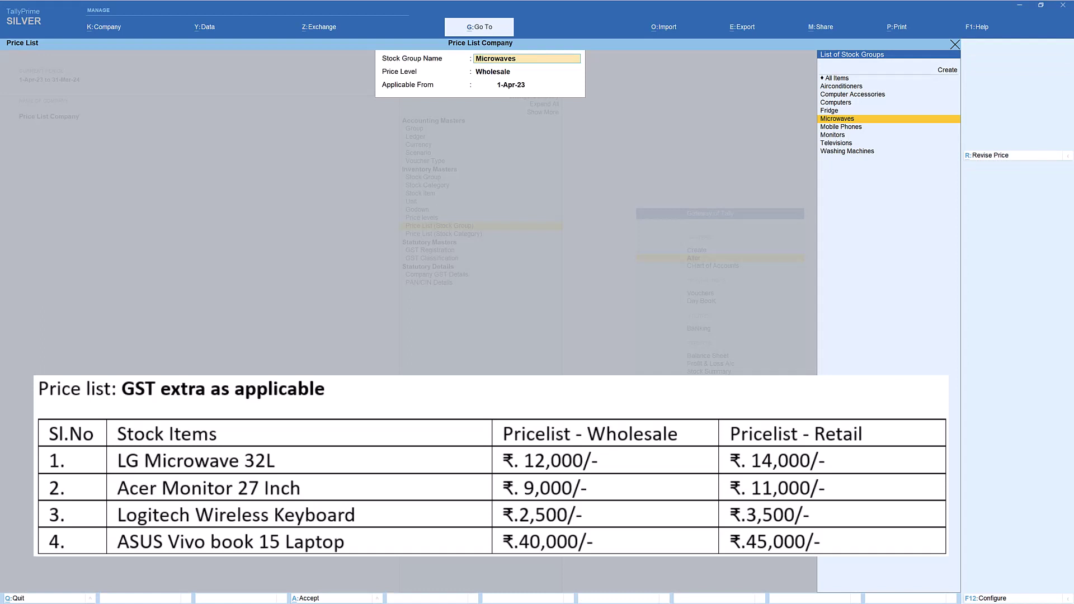
In the Monitors stock group price list at level Wholesale, applicable from 1-Apr-23, add Acer Monitor 27 Inch at a rate of 9,000.
key(Down)
key(Down)
key(Return)
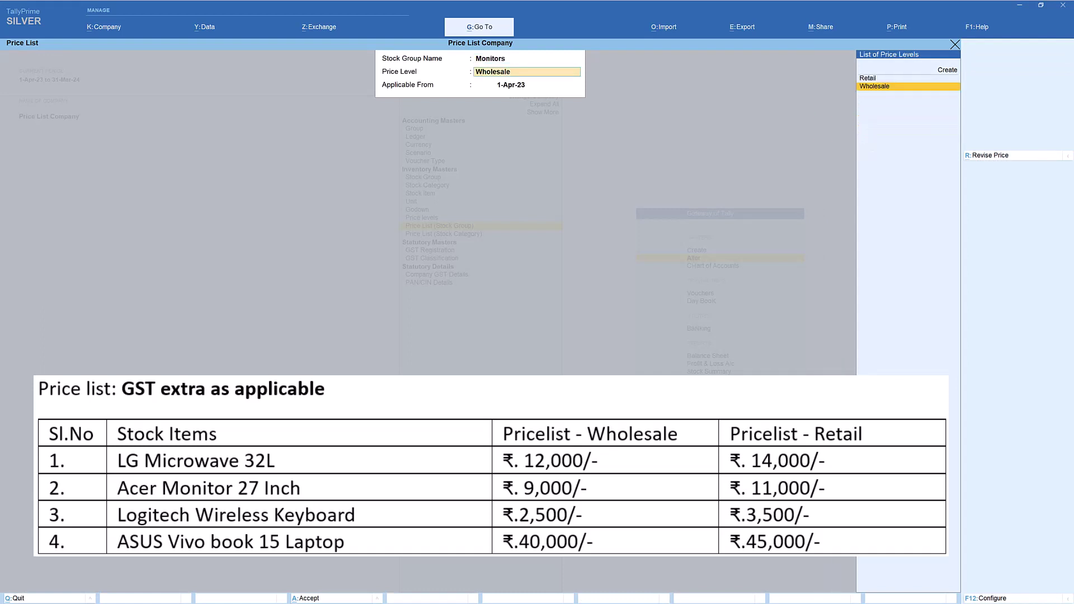
key(Return)
key(Return)
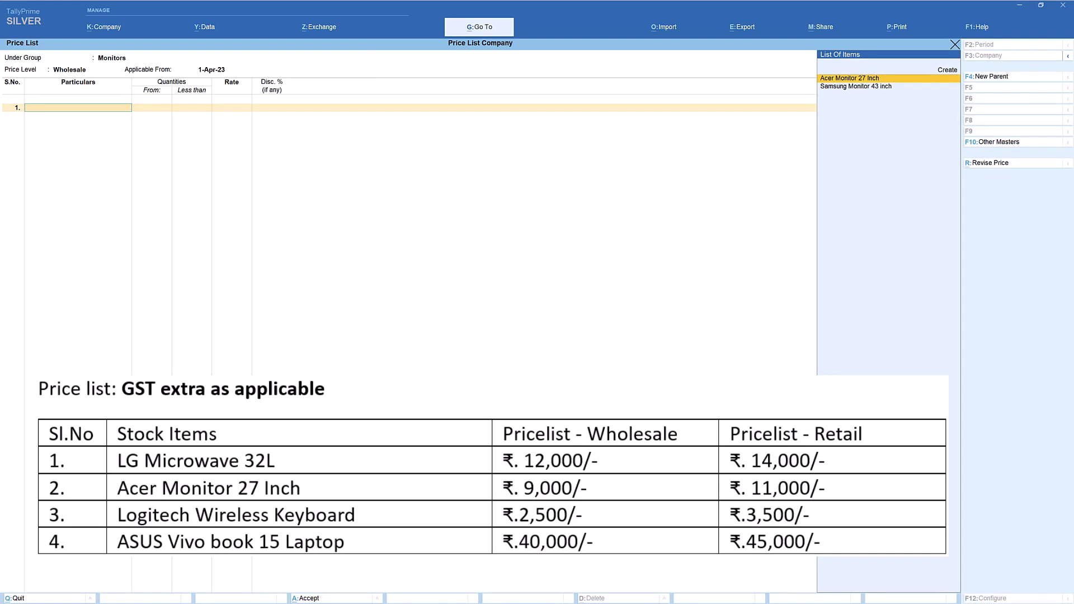
key(Return)
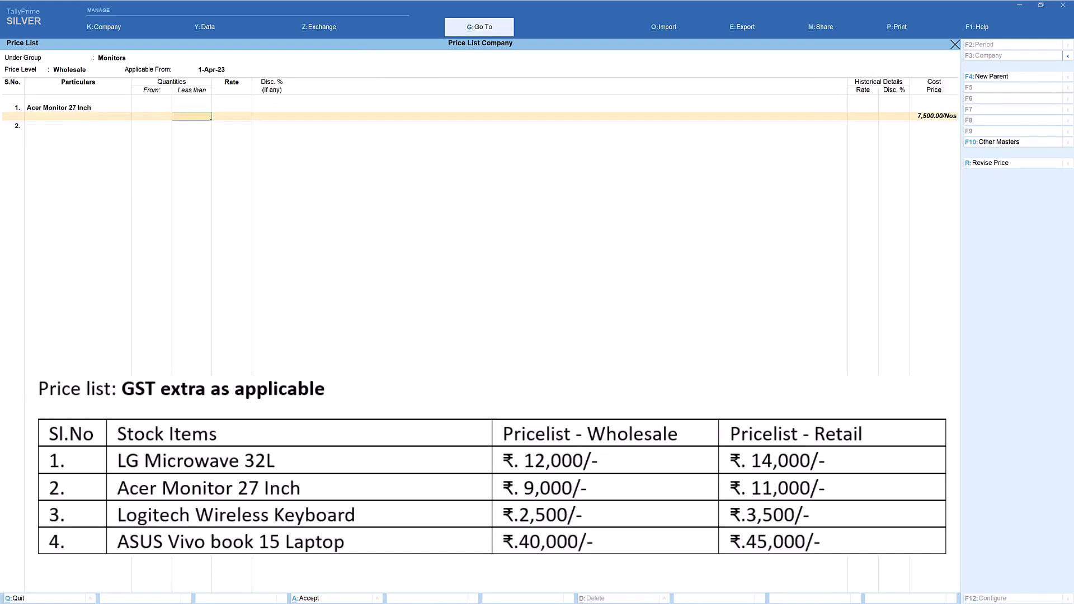
key(Return)
text(9000)
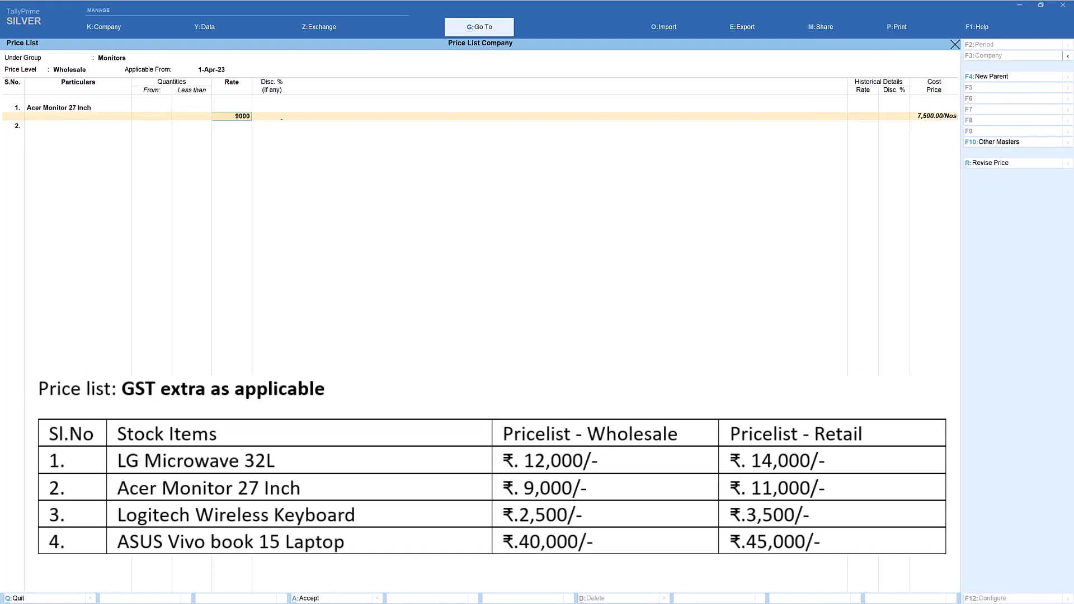
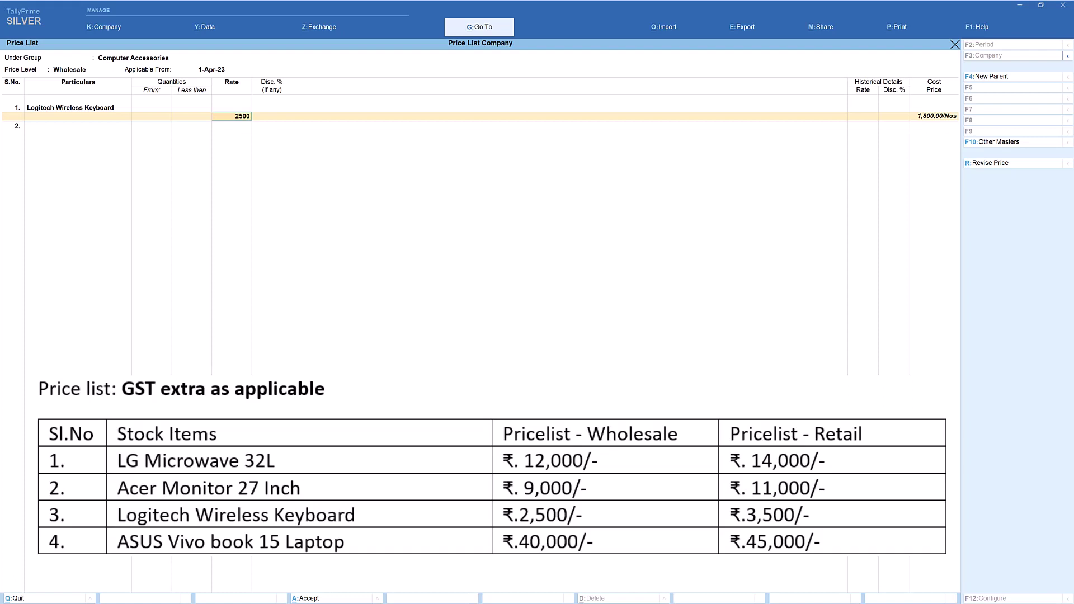
Save the Computer Accessories price list and open the Computers price list at level Wholesale, applicable from 1-Apr-23.
key(Return)
key(ctrl+a)
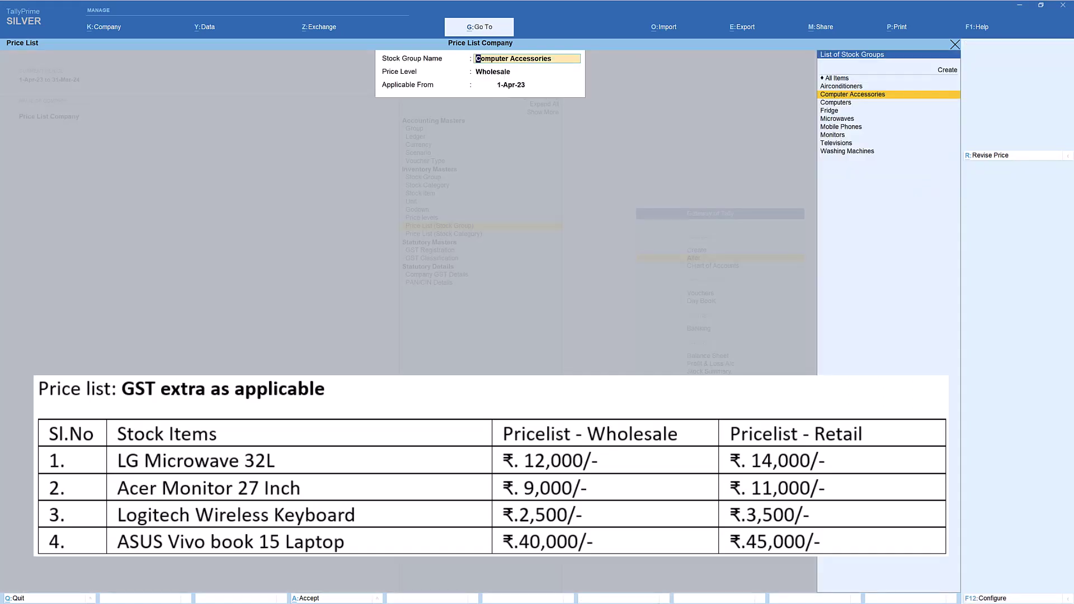
key(Down)
key(Down)
key(Up)
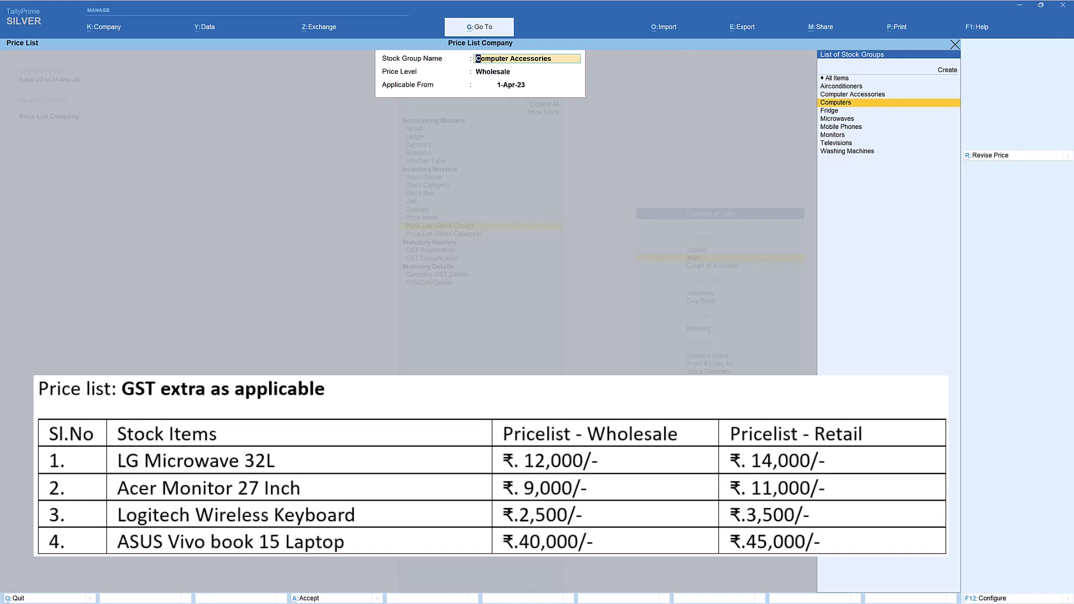
key(Return)
key(Return)
key(Return)
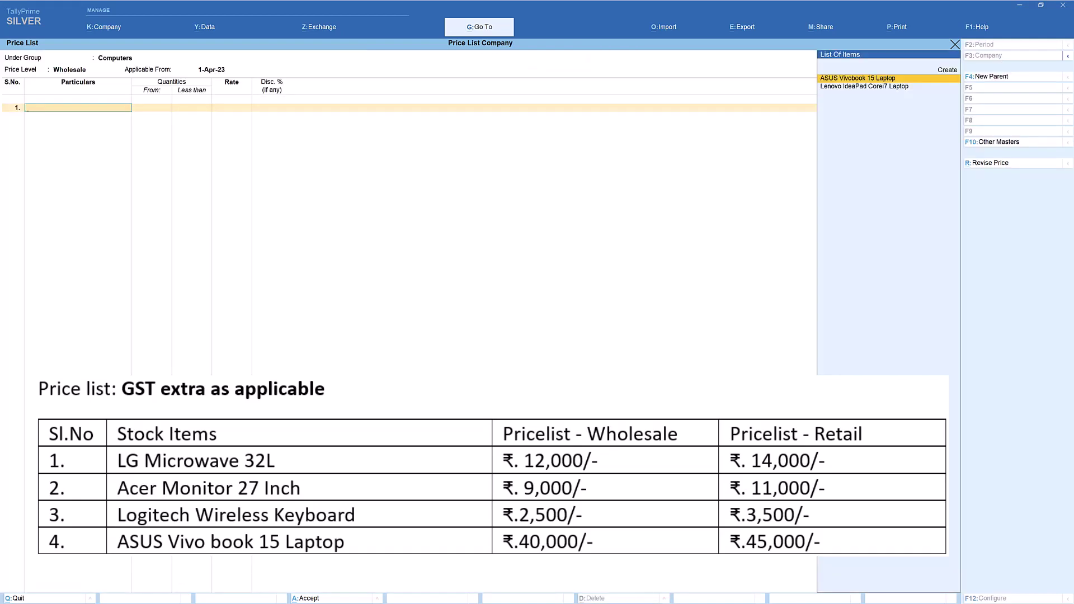
Add ASUS Vivobook 15 Laptop to the Computers price list at a rate of 40,000 and save the list.
key(Return)
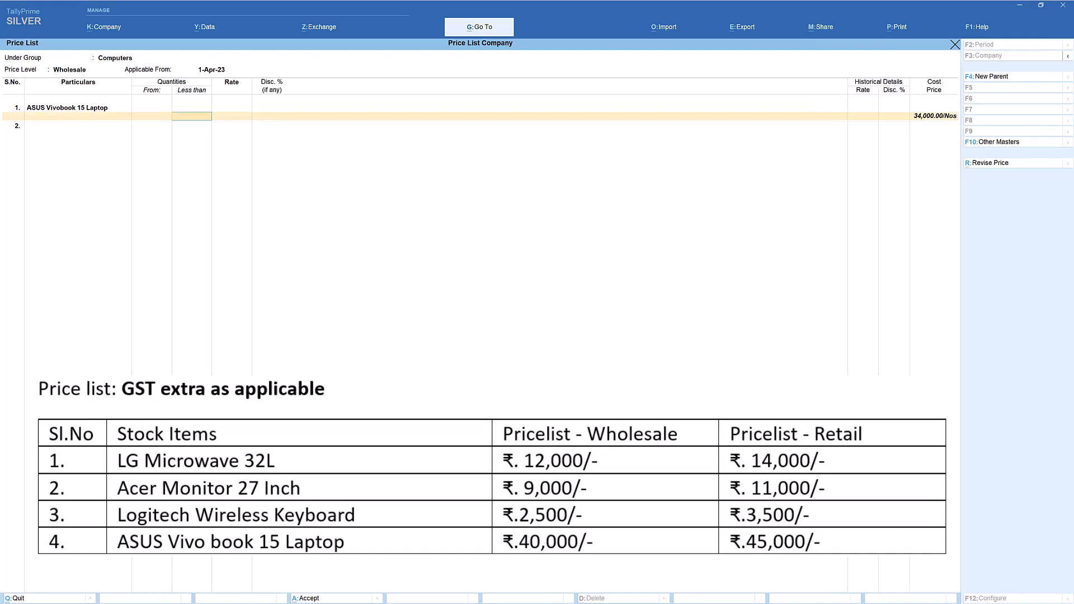
key(Return)
text(40000)
key(ctrl+a)
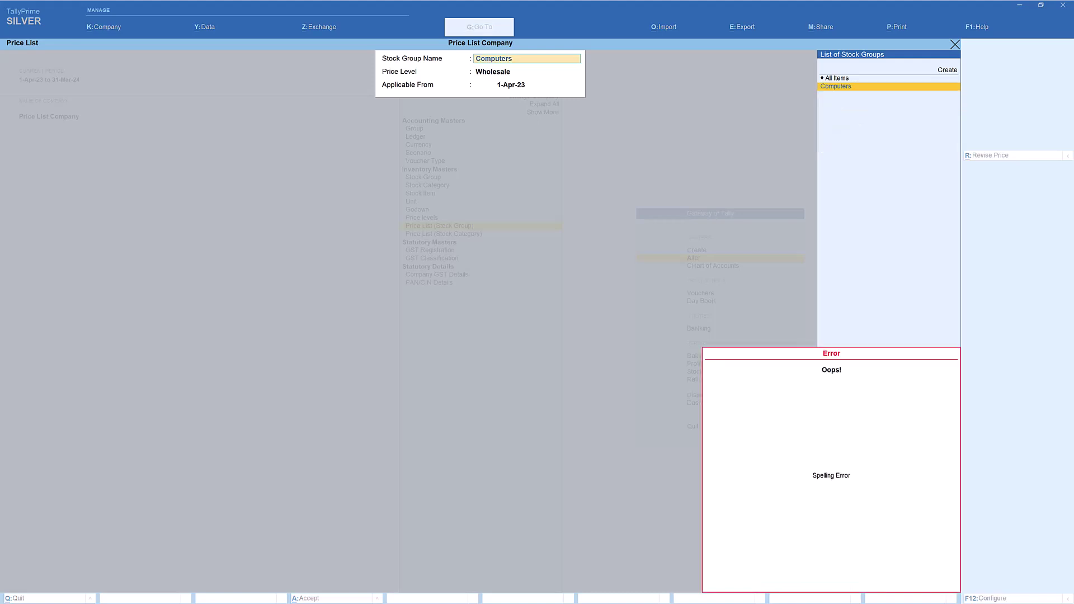
Review the All Items price list at level Wholesale, applicable from 1-Apr-23, and quit it.
key(Escape)
key(Escape)
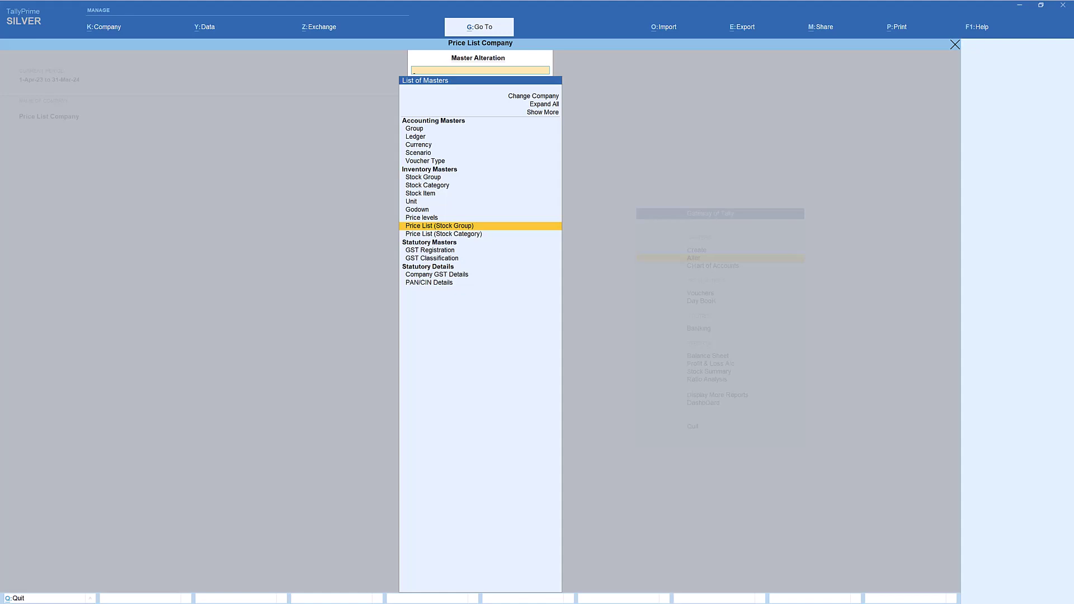
key(Return)
key(Return)
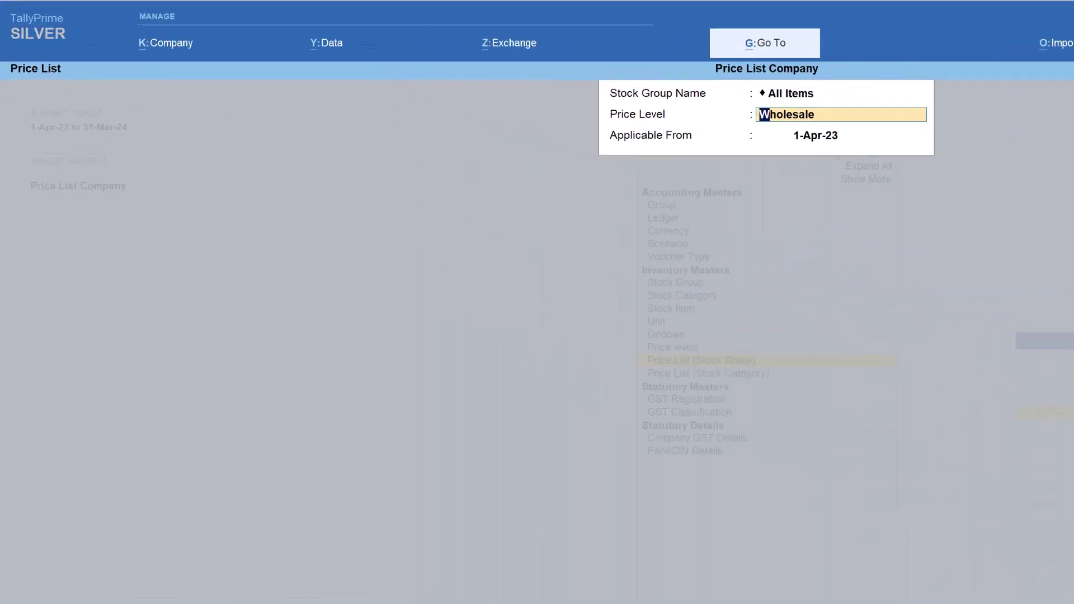
key(Return)
key(Return)
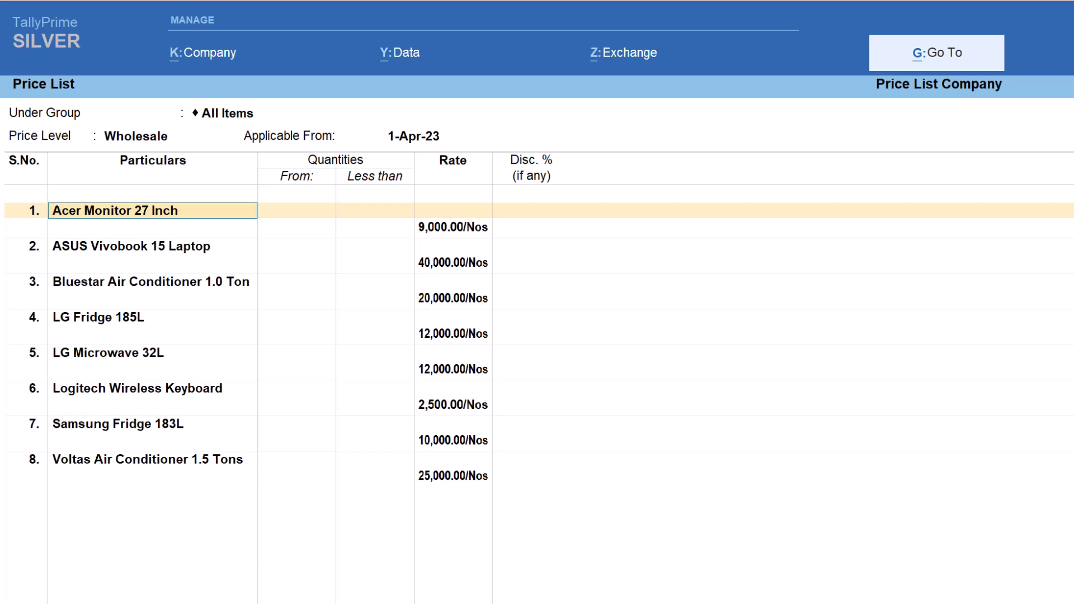
key(Escape)
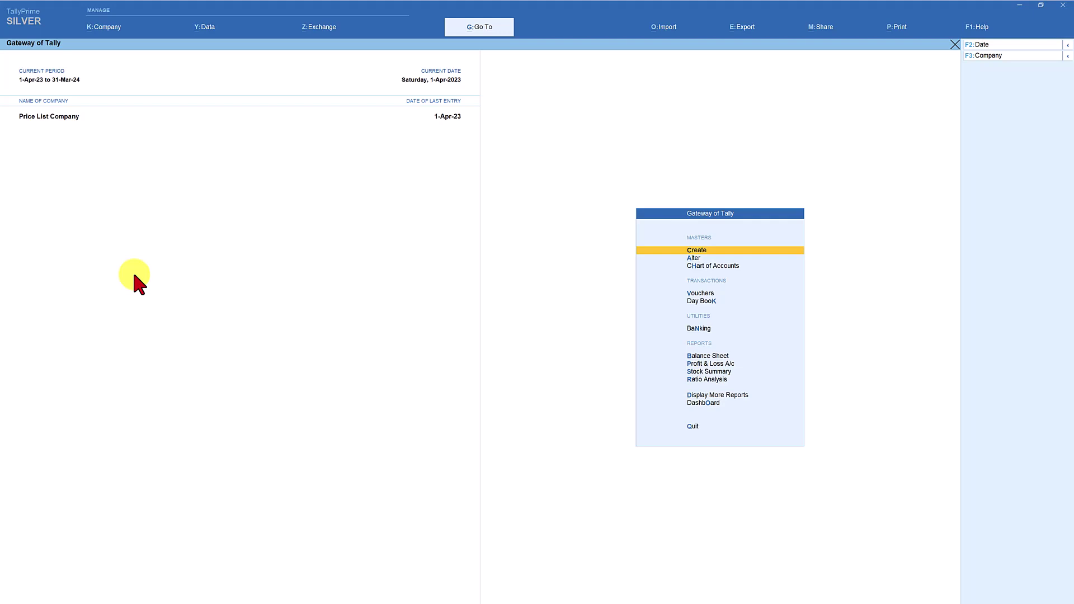
In the All Items stock group price list at level Wholesale, set the rate of Acer Monitor 27 Inch to 10,000 and save the list.
click(695, 258)
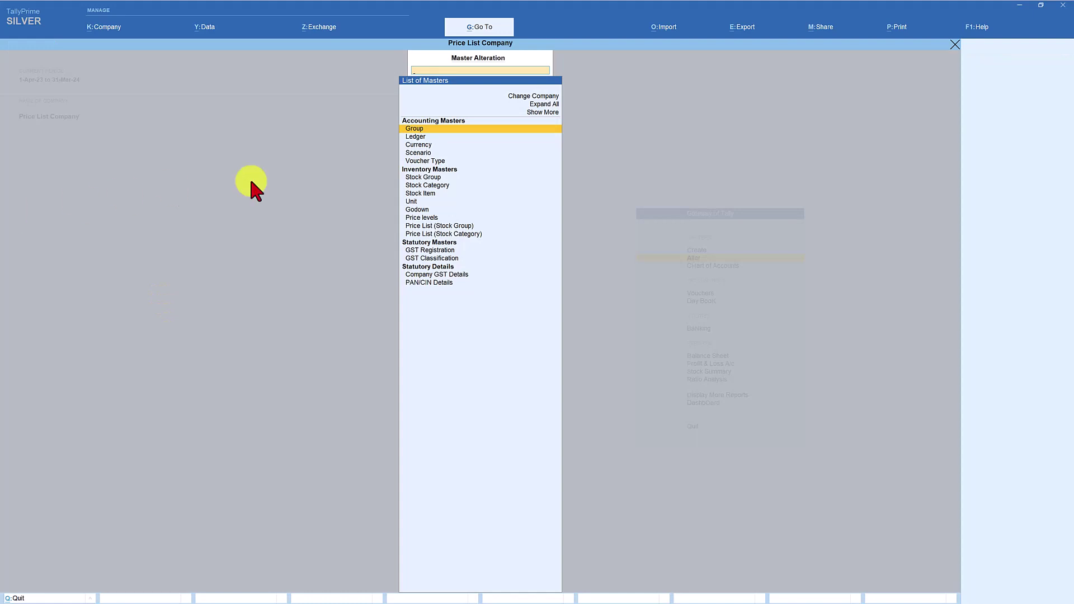
click(453, 226)
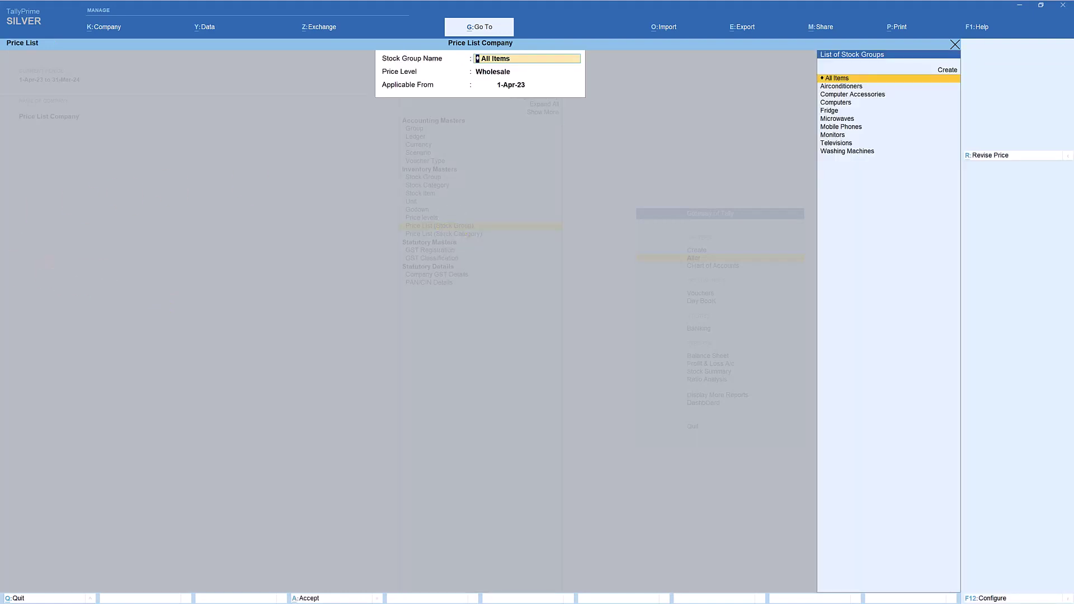
key(Return)
key(Return)
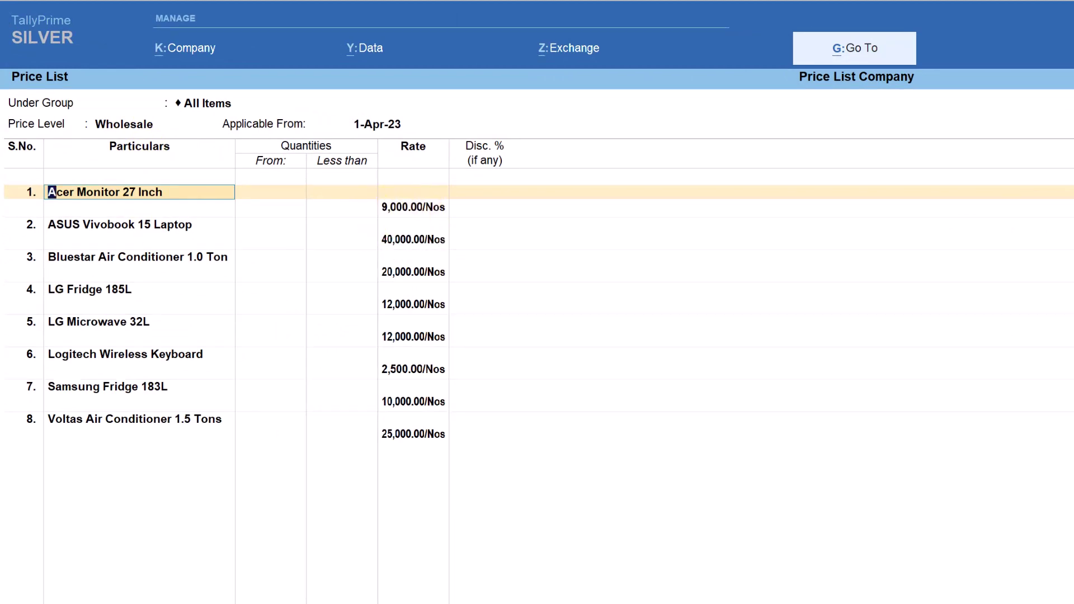
key(Return)
key(Return)
text(10000)
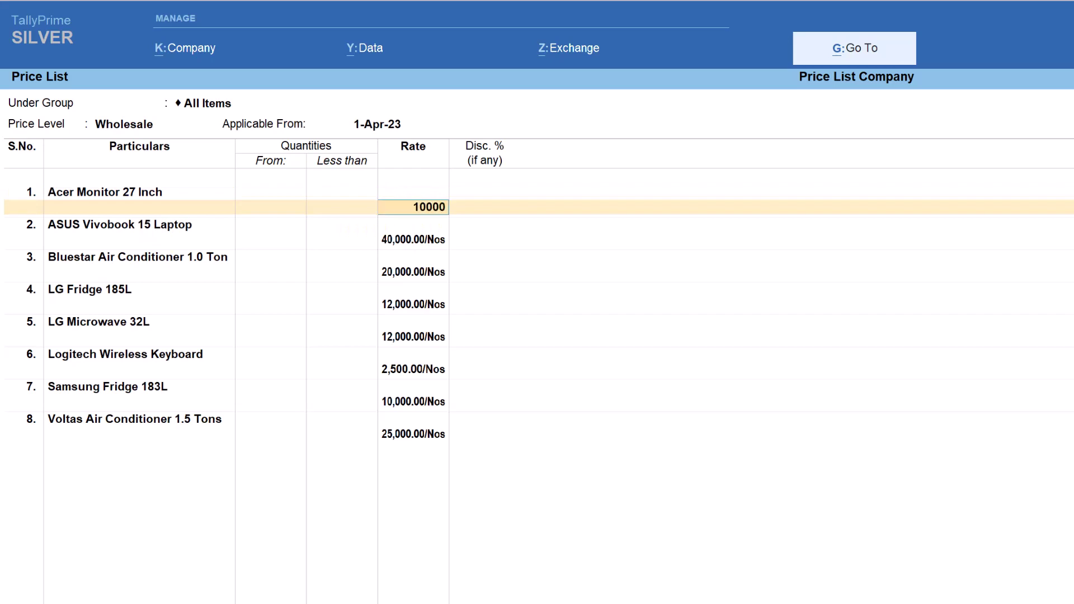
key(Return)
key(ctrl+a)
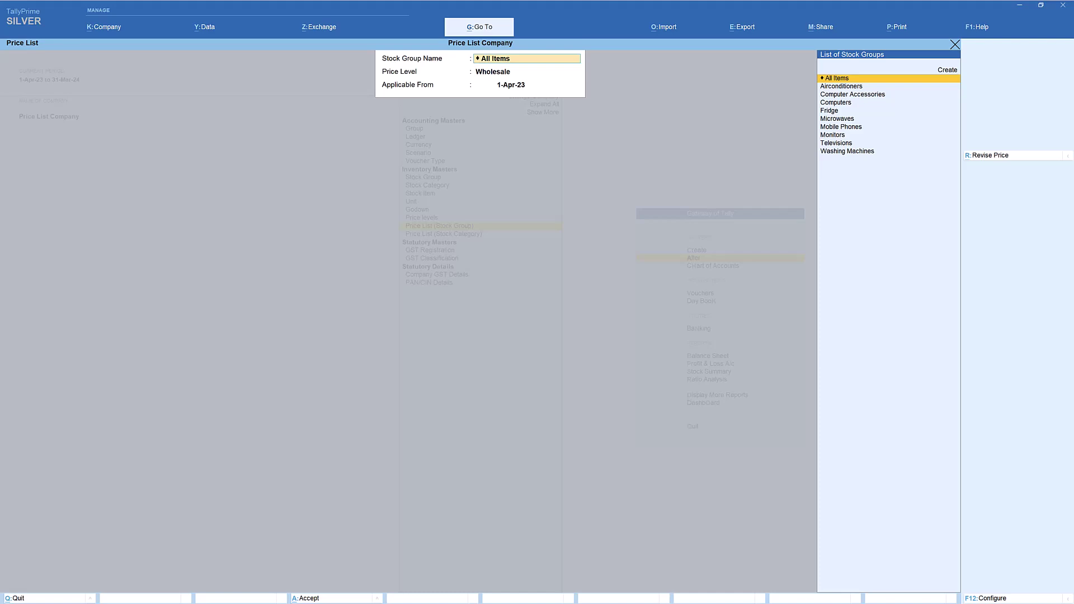
Reopen the All Items Wholesale price list to check the Acer Monitor 27 Inch rate, and quit it.
key(Return)
key(Return)
key(Return)
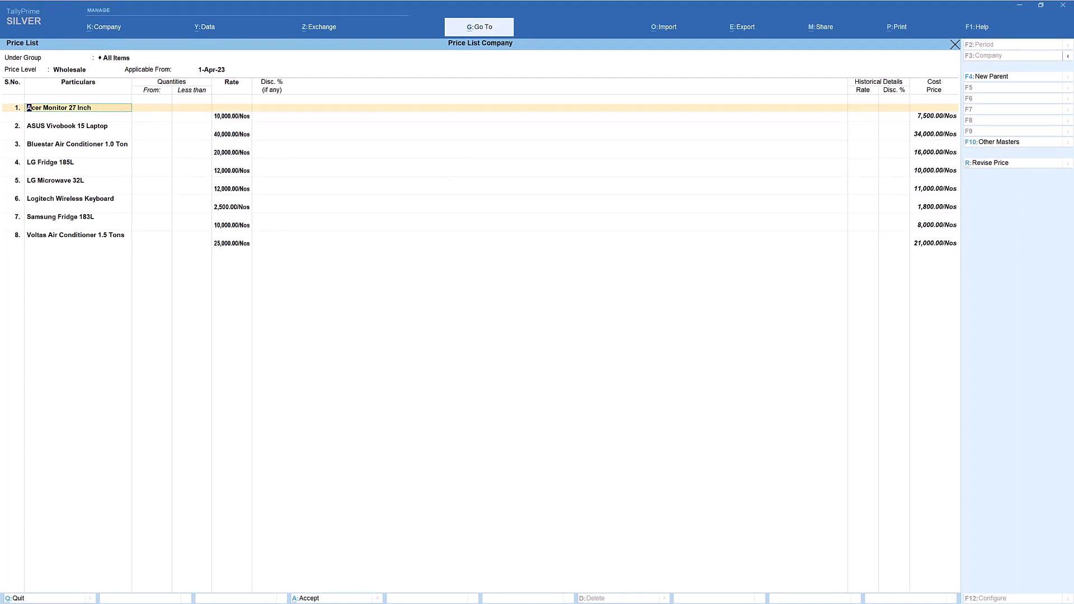
key(Escape)
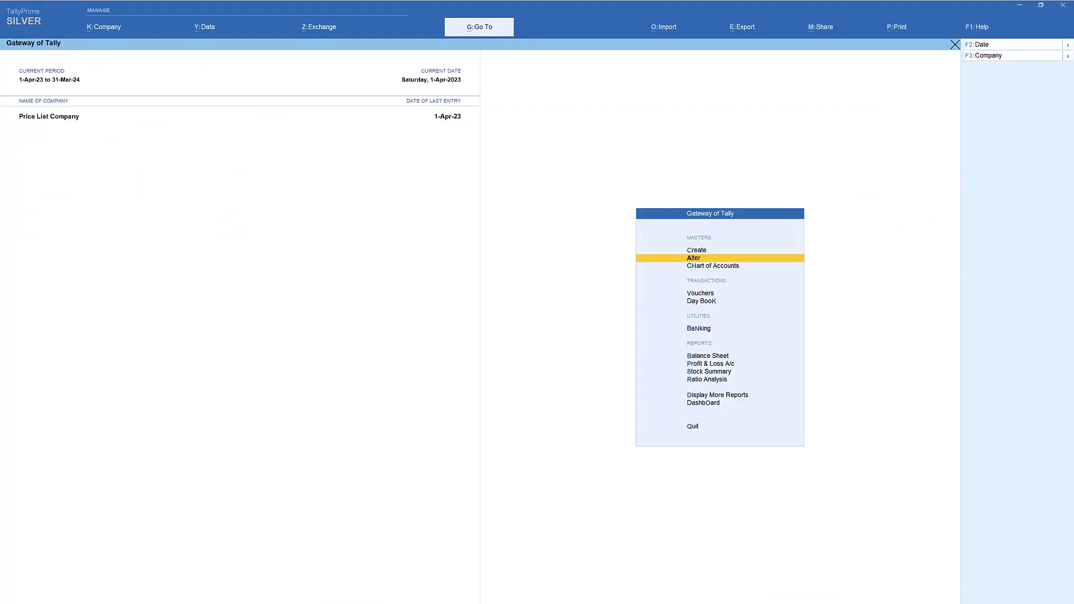
Delete Retail from the company price levels and save the list of levels.
key(Return)
key(Down)
key(Down)
key(Down)
key(Down)
key(Down)
key(Down)
key(Down)
key(Down)
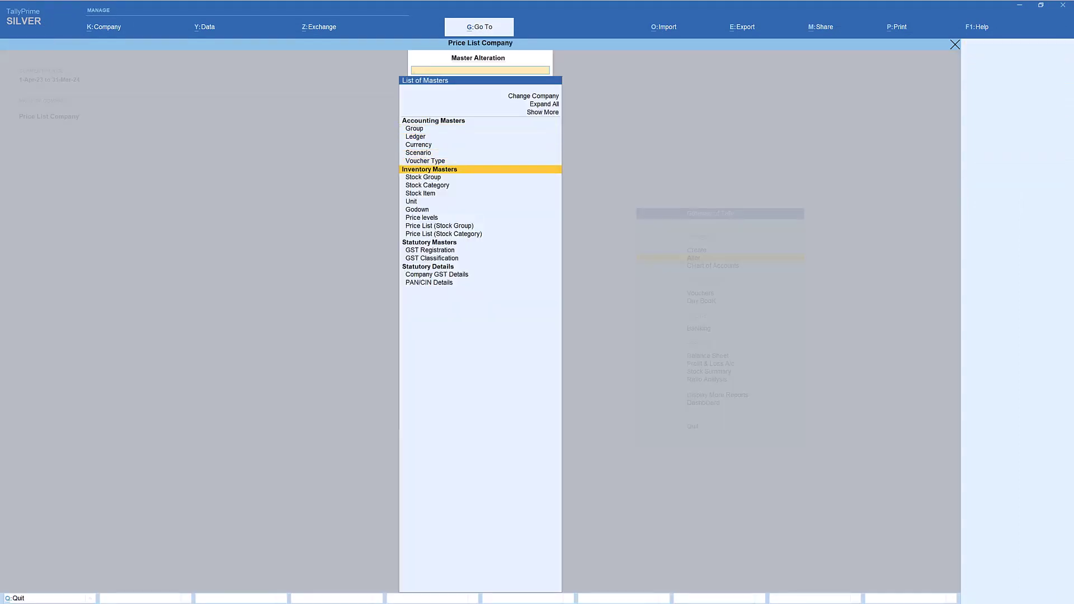
key(Down)
key(Down)
key(Return)
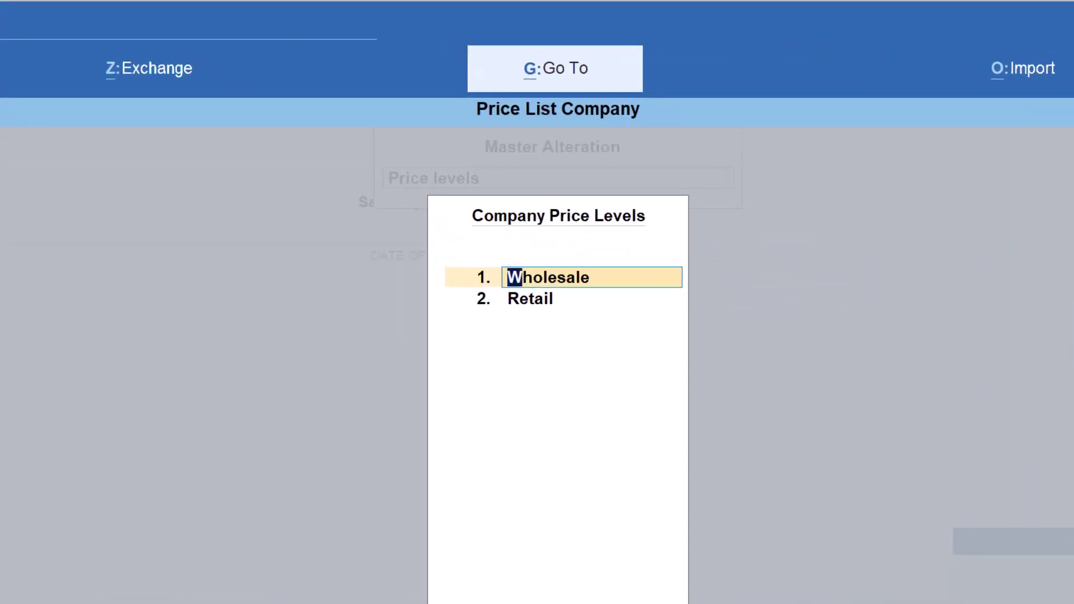
key(Down)
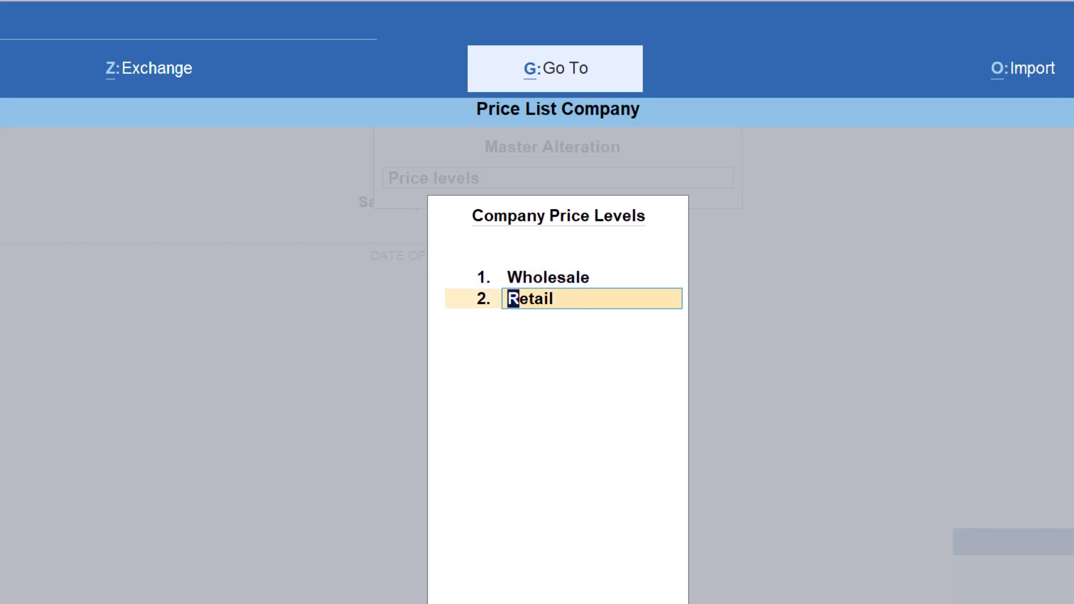
key(BackSpace)
key(Return)
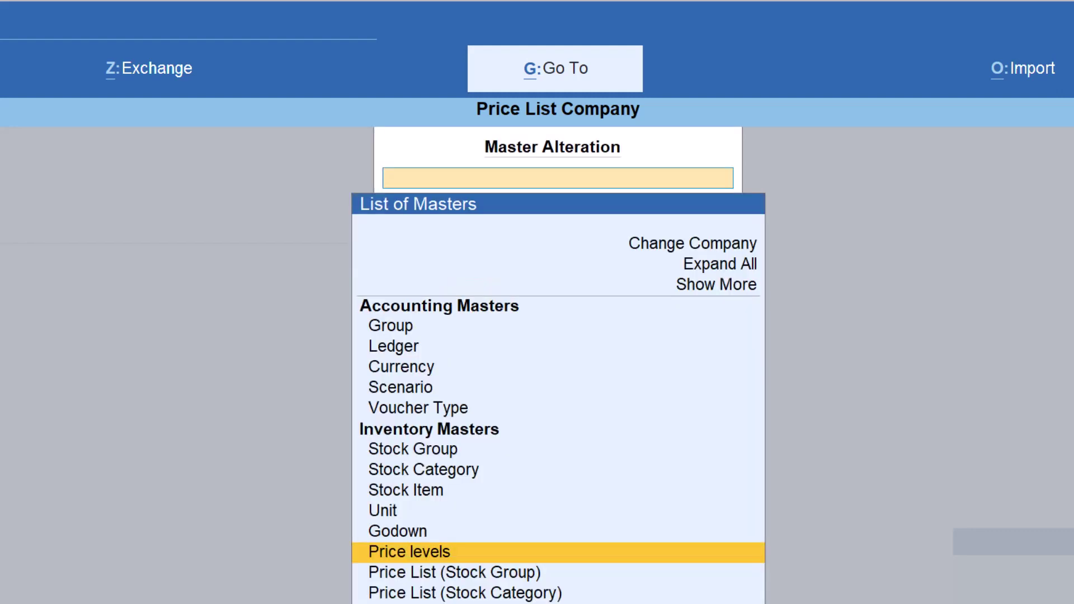
Check which price levels are offered for the All Items stock group price list, and return to the Gateway of Tally.
key(Return)
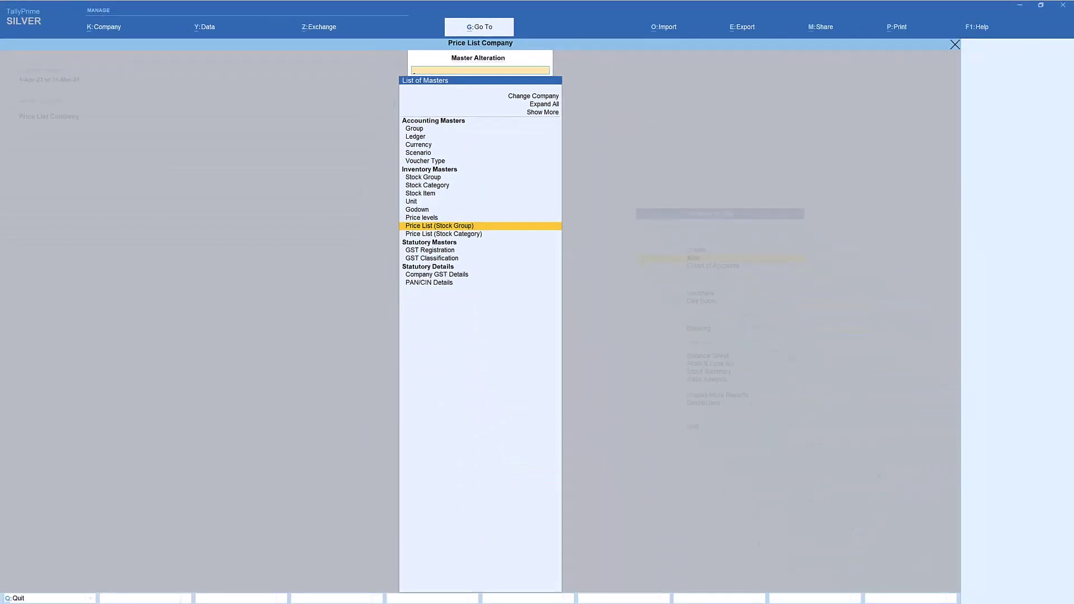
key(Return)
key(Return)
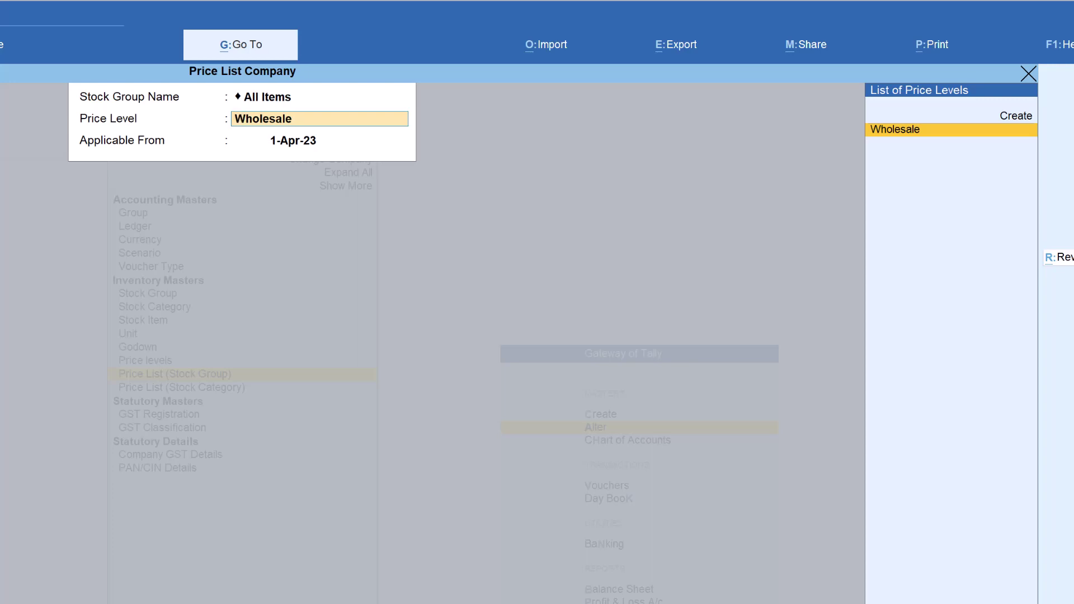
key(Escape)
key(Escape)
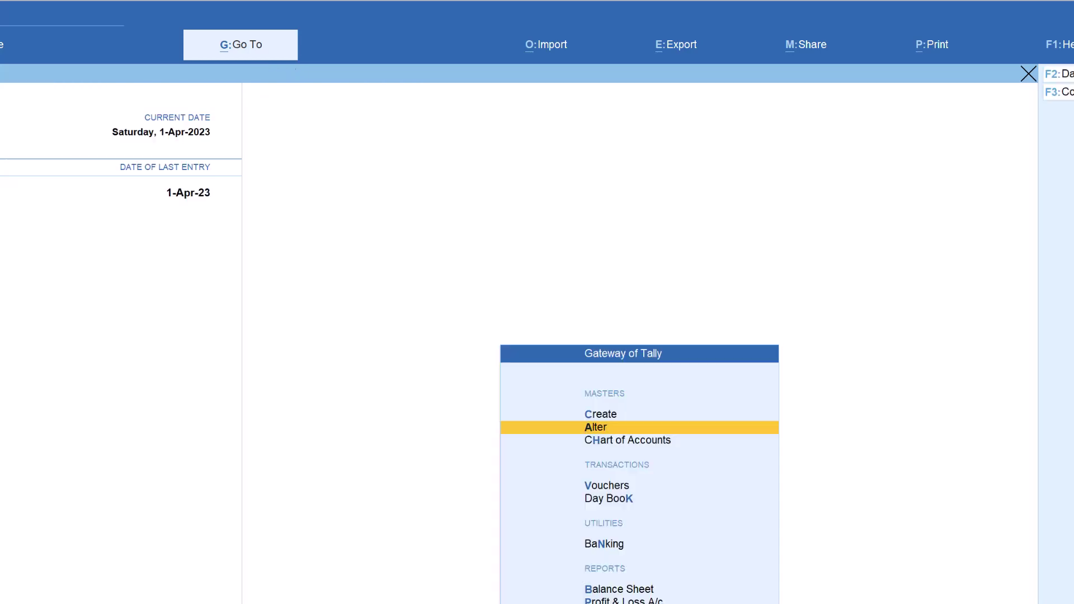
Add Retail as the second company price level and save the price levels.
key(Return)
click(145, 360)
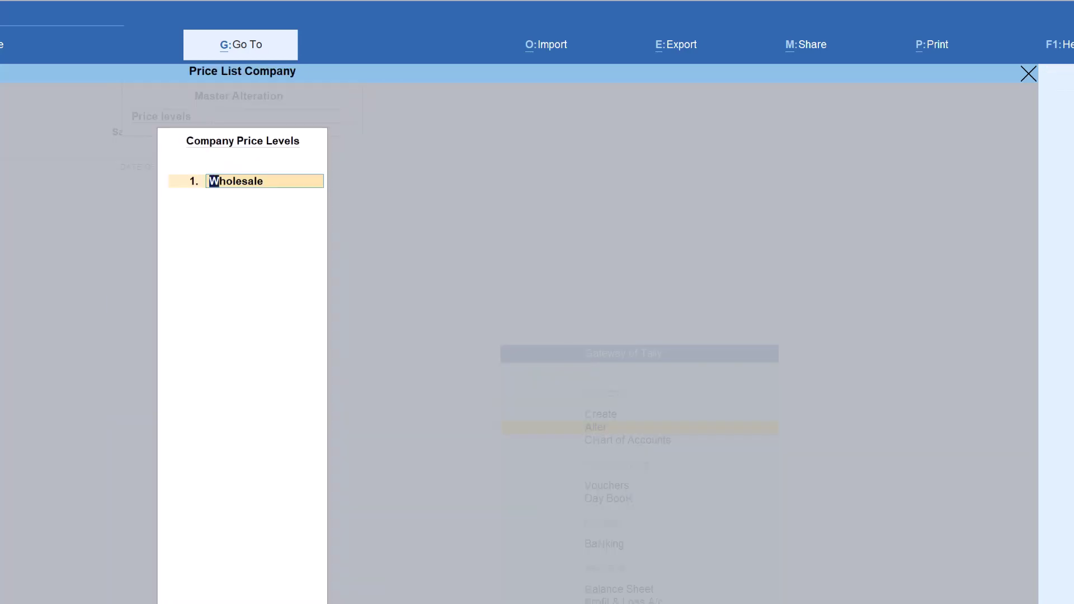
key(Return)
text(Retail)
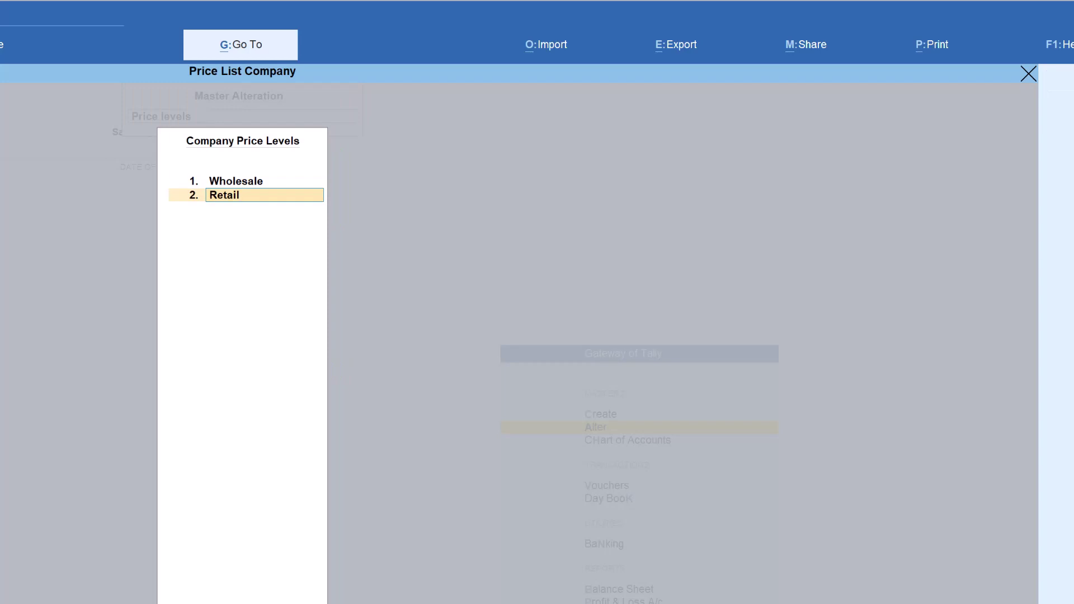
key(Return)
key(ctrl+a)
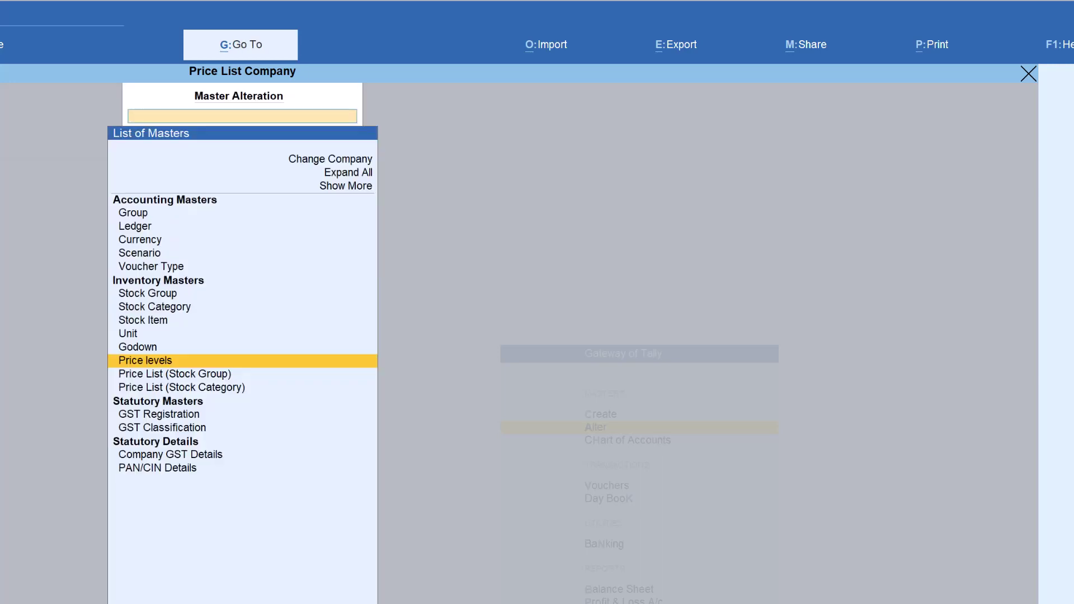
Open the stock group price list for All Items at price level Retail, applicable from 1-Apr-23, to examine its items and rates.
key(Down)
key(Return)
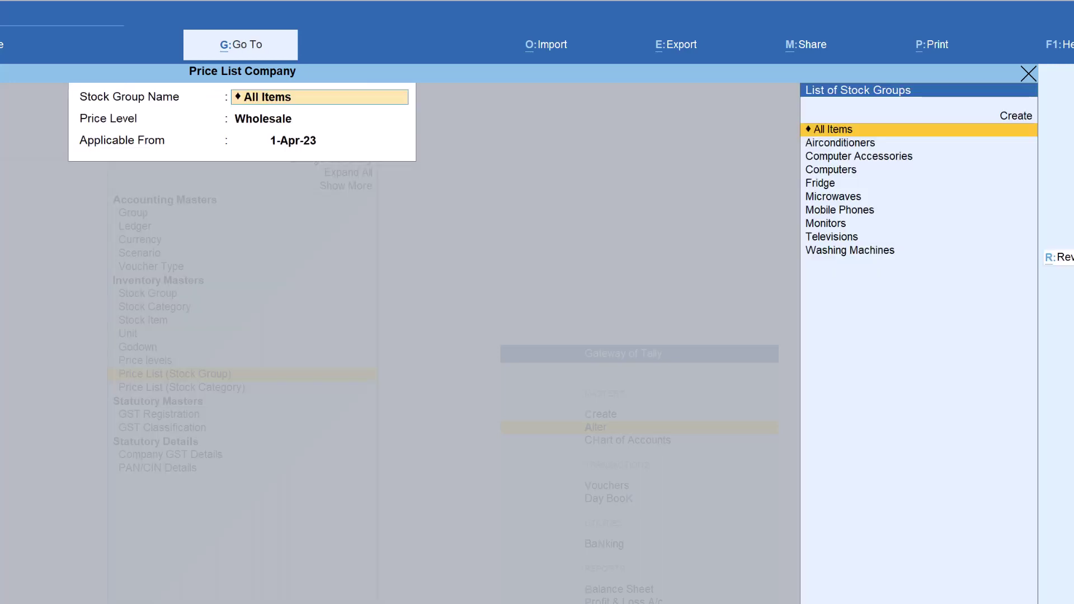
key(Return)
key(Return)
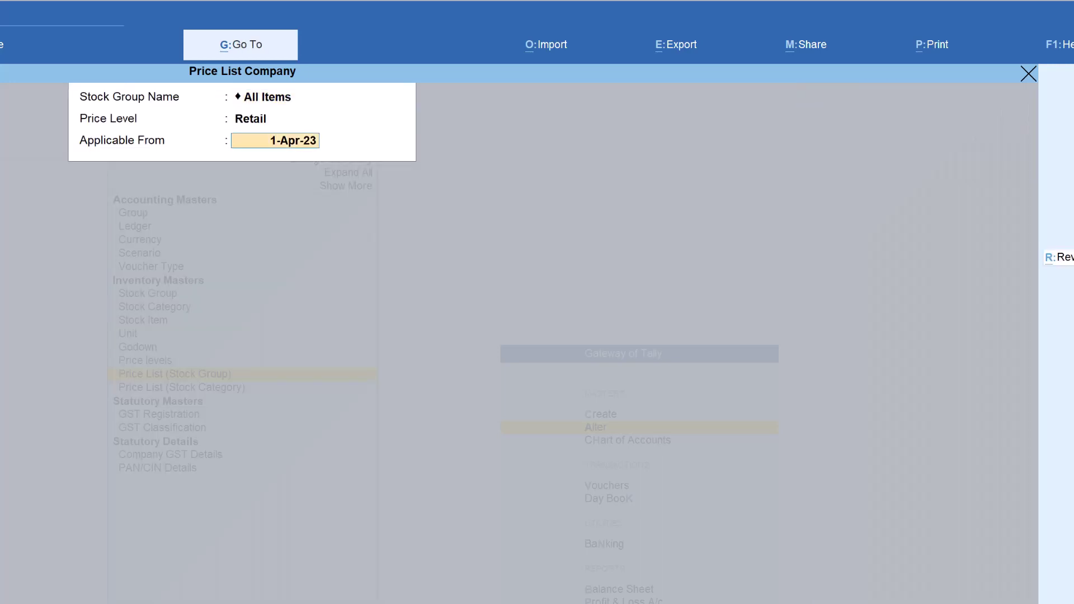
key(Return)
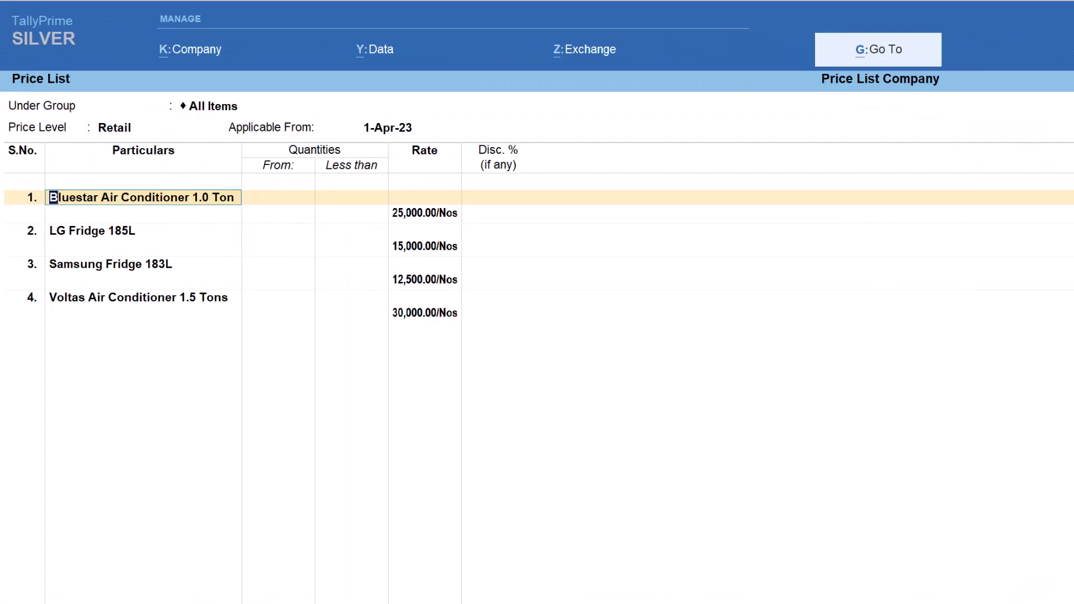